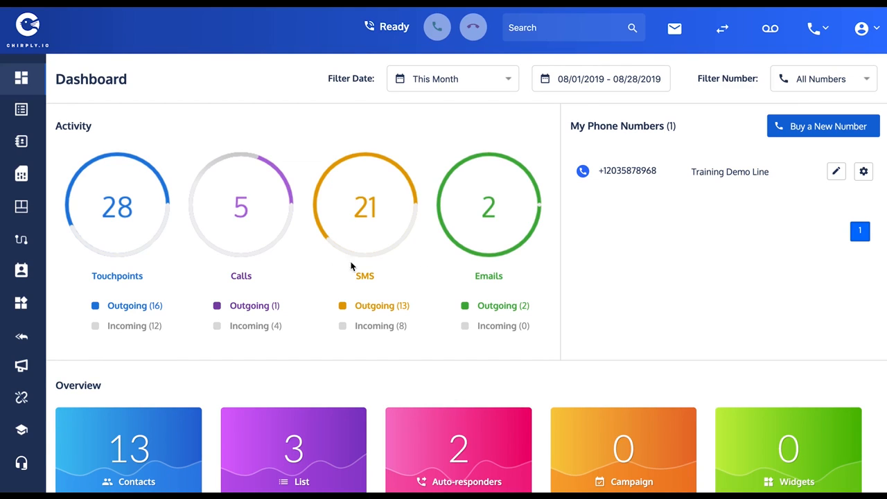
Go to the IVR list and start setting up the first step of a new IVR.
{"action": "left_click", "coordinate": [28, 242]}
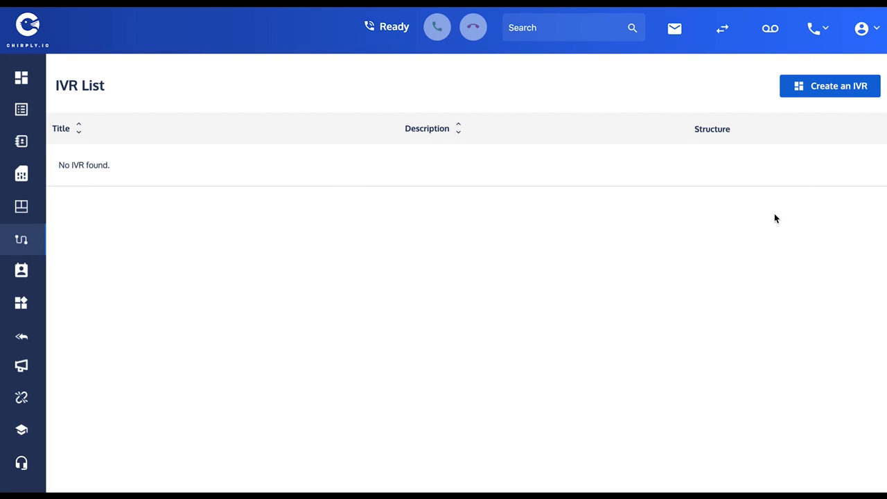
{"action": "left_click", "coordinate": [836, 92]}
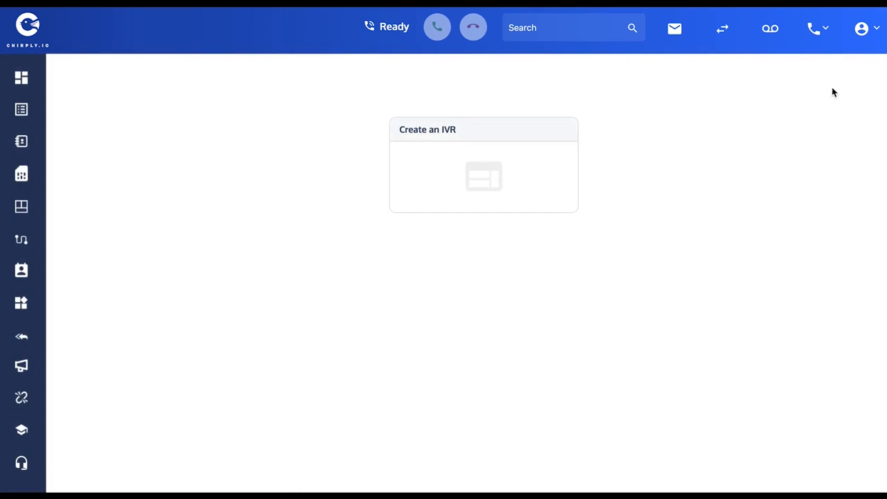
{"action": "left_click", "coordinate": [413, 132]}
{"action": "left_click", "coordinate": [527, 111]}
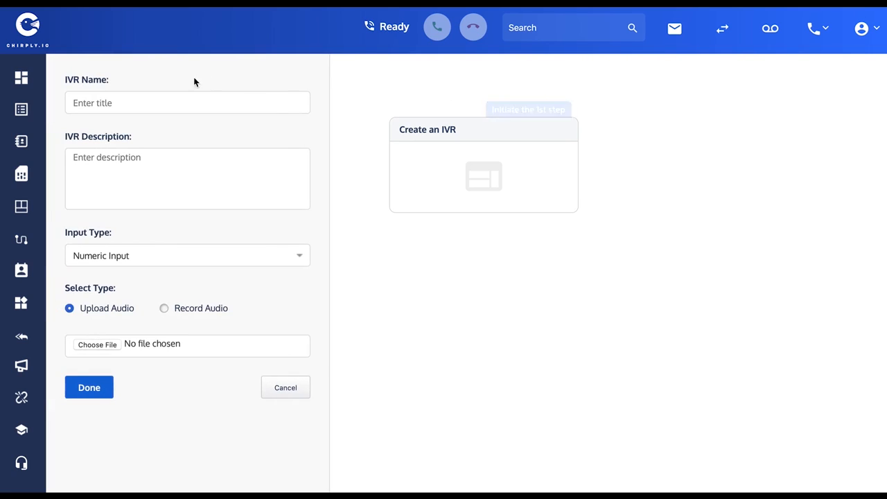
Name the IVR "Training Demo IVR".
{"action": "left_click", "coordinate": [103, 105]}
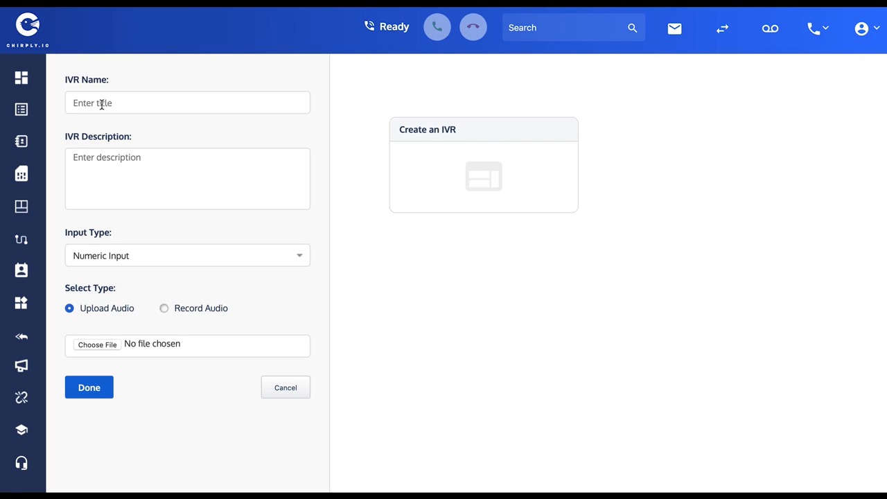
{"action": "type", "text": "Test"}
{"action": "key", "text": "BackSpace"}
{"action": "key", "text": "BackSpace"}
{"action": "key", "text": "BackSpace"}
{"action": "key", "text": "BackSpace"}
{"action": "key", "text": "BackSpace"}
{"action": "type", "text": "Demo IVR"}
{"action": "left_click", "coordinate": [74, 102]}
{"action": "type", "text": "Training"}
Describe the IVR as "Here is a test of the IVR features".
{"action": "left_click", "coordinate": [119, 154]}
{"action": "type", "text": "Here is a"}
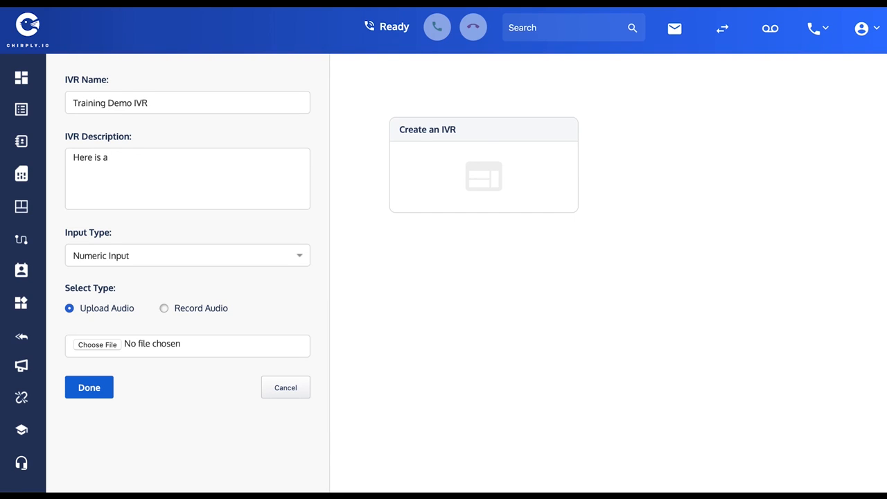
{"action": "type", "text": " test of the IVR features"}
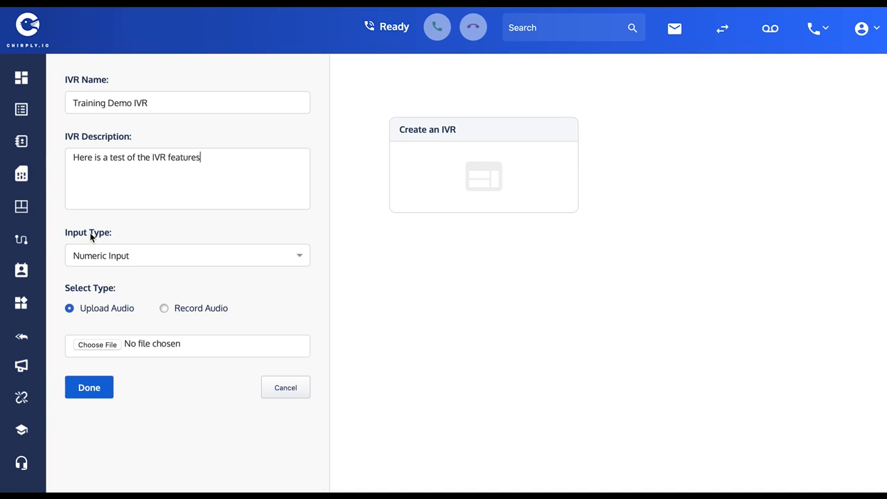
Keep Numeric Input as the input type, record an audio greeting of about 25 seconds and save the IVR's first step.
{"action": "left_click", "coordinate": [107, 254]}
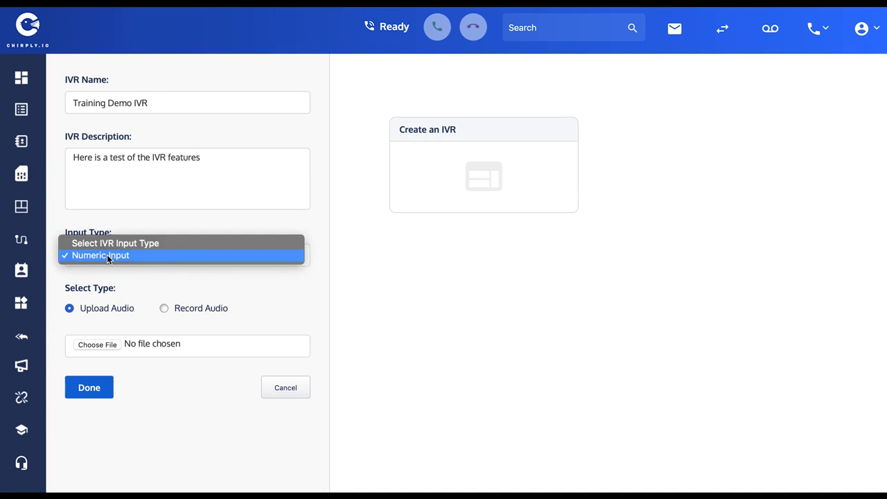
{"action": "left_click", "coordinate": [107, 254]}
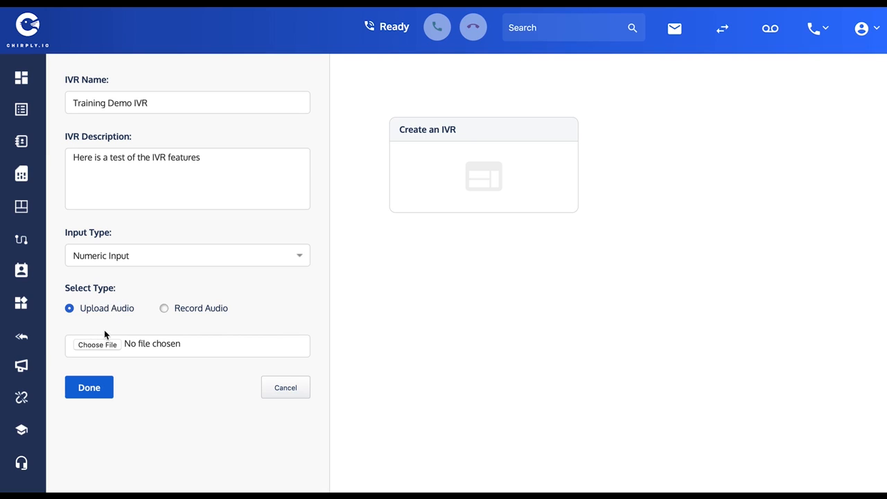
{"action": "left_click", "coordinate": [164, 308]}
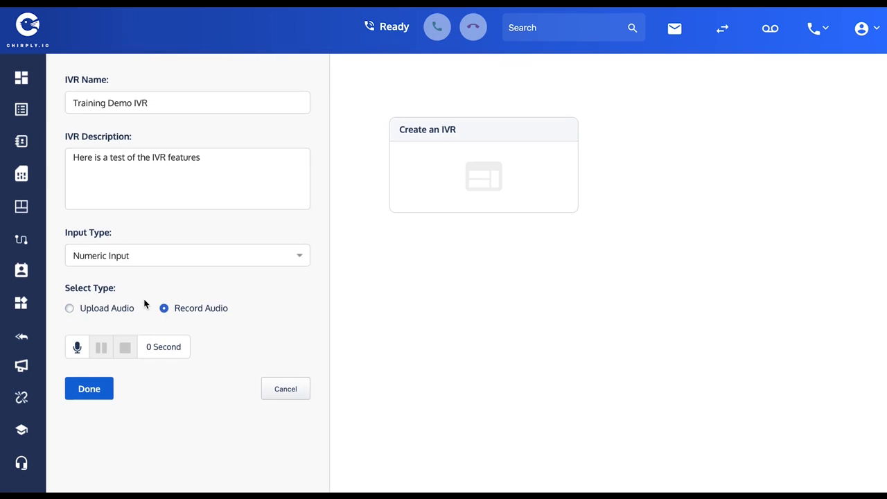
{"action": "left_click", "coordinate": [78, 347]}
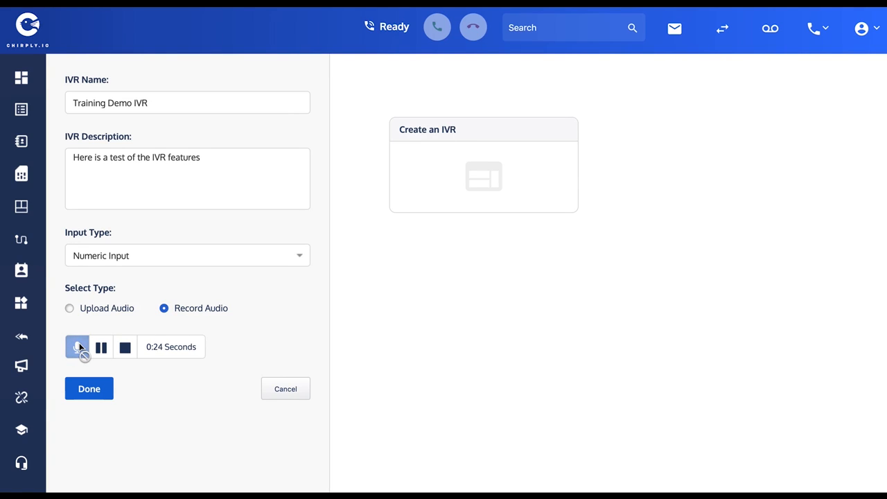
{"action": "left_click", "coordinate": [125, 347]}
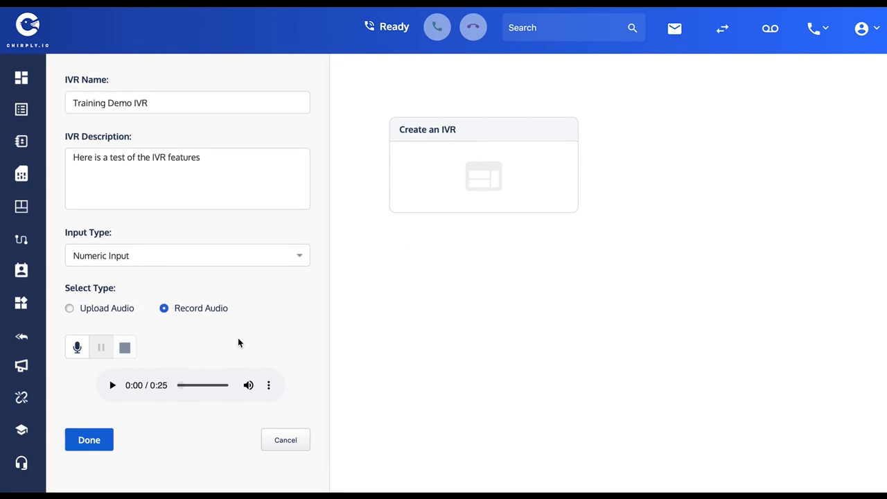
{"action": "scroll", "coordinate": [238, 340], "scroll_direction": "down", "scroll_amount": 1}
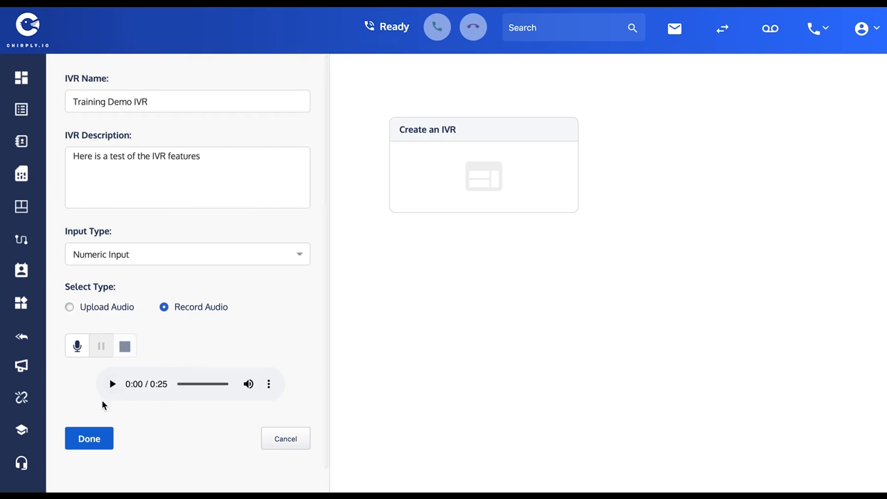
{"action": "left_click", "coordinate": [83, 440]}
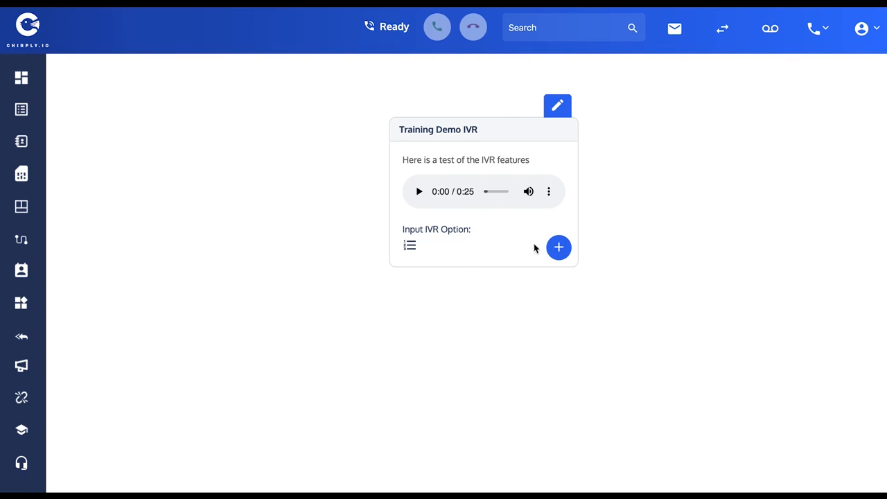
Add an option for input number 1 with a recorded message of about 6 seconds and no further input, and save it.
{"action": "left_click", "coordinate": [560, 250]}
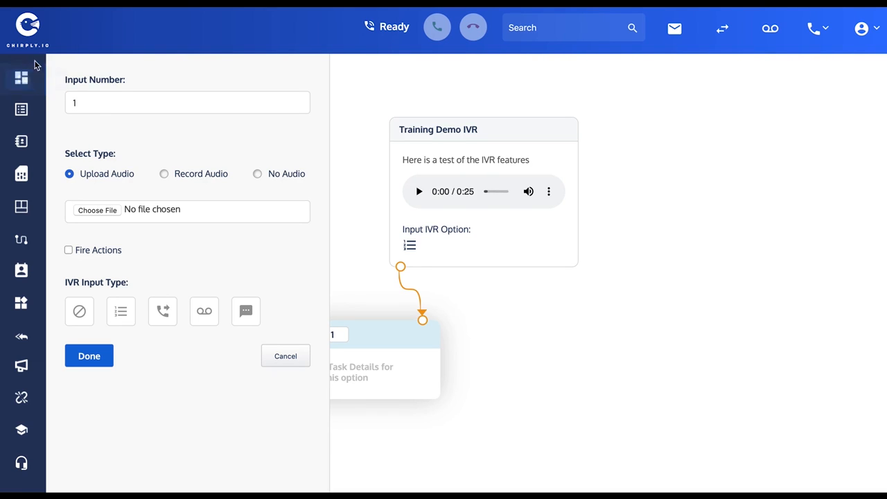
{"action": "left_click", "coordinate": [164, 174]}
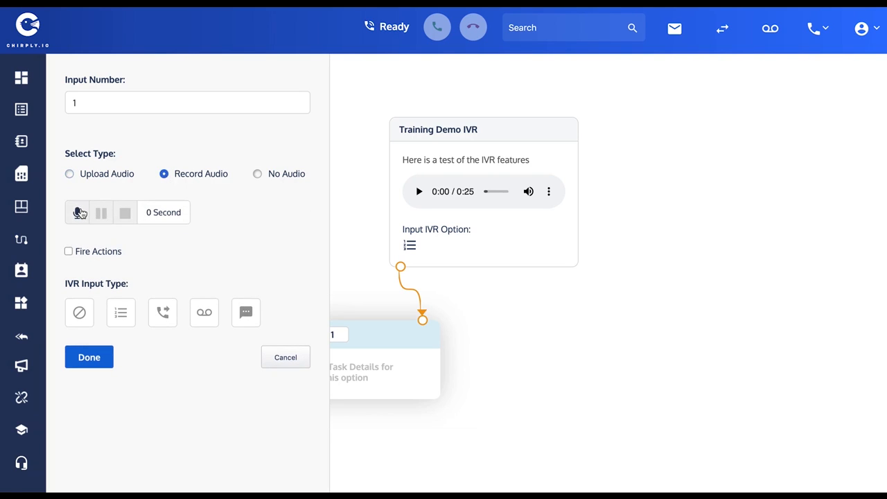
{"action": "left_click", "coordinate": [79, 213]}
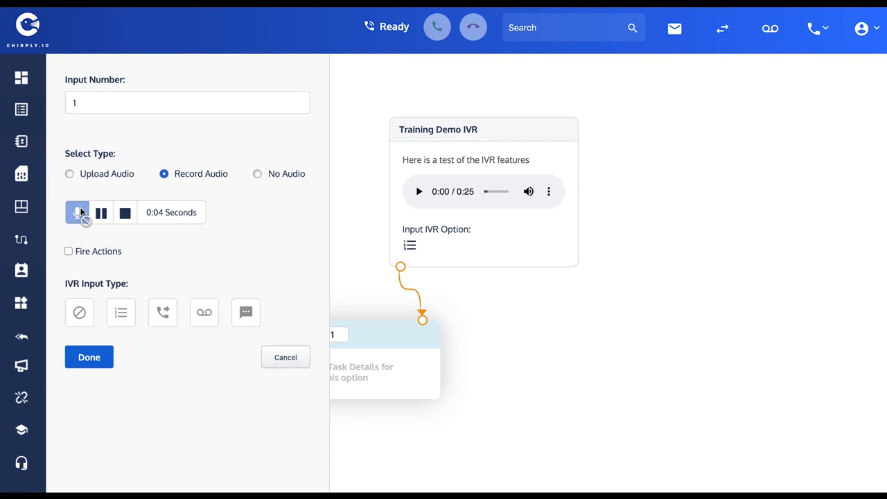
{"action": "left_click", "coordinate": [126, 214]}
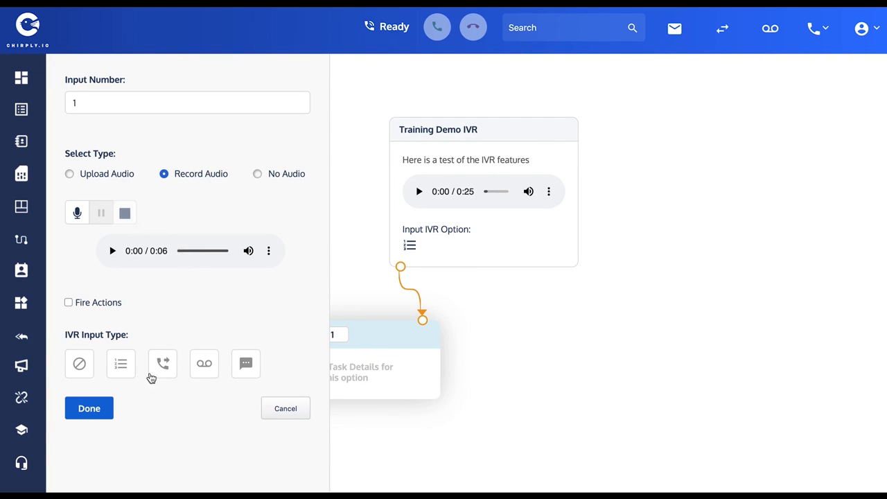
{"action": "left_click", "coordinate": [94, 409]}
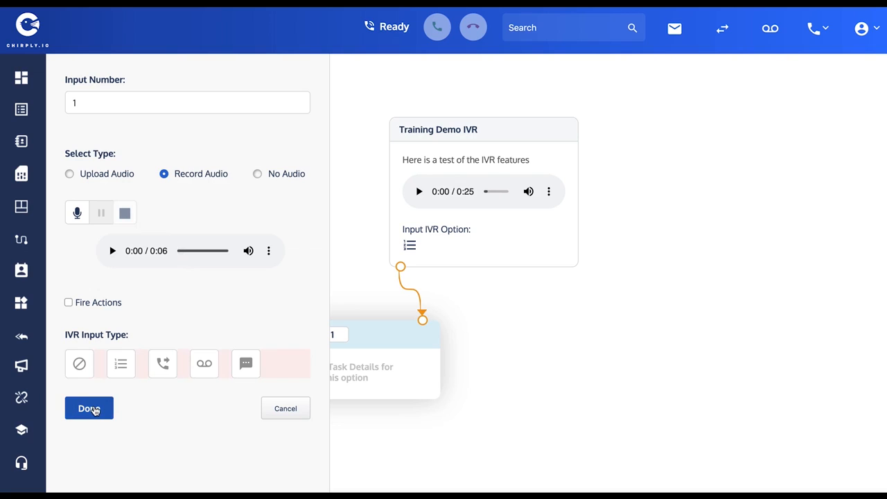
{"action": "left_click", "coordinate": [79, 364]}
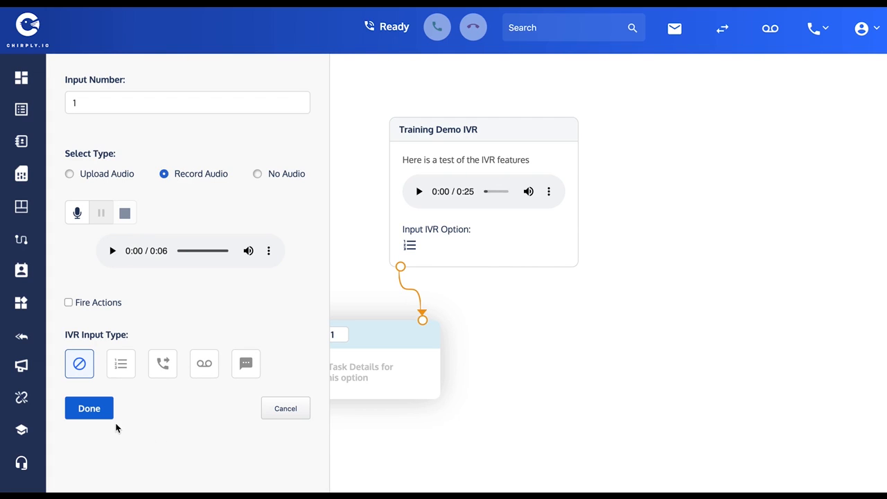
{"action": "left_click", "coordinate": [90, 408]}
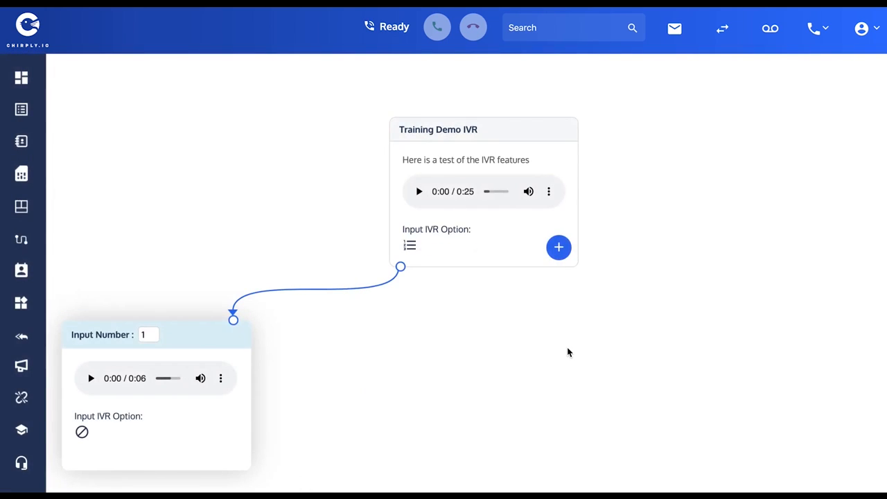
Delete the input number 1 option from the Training Demo IVR and confirm the deletion.
{"action": "mouse_move", "coordinate": [466, 174]}
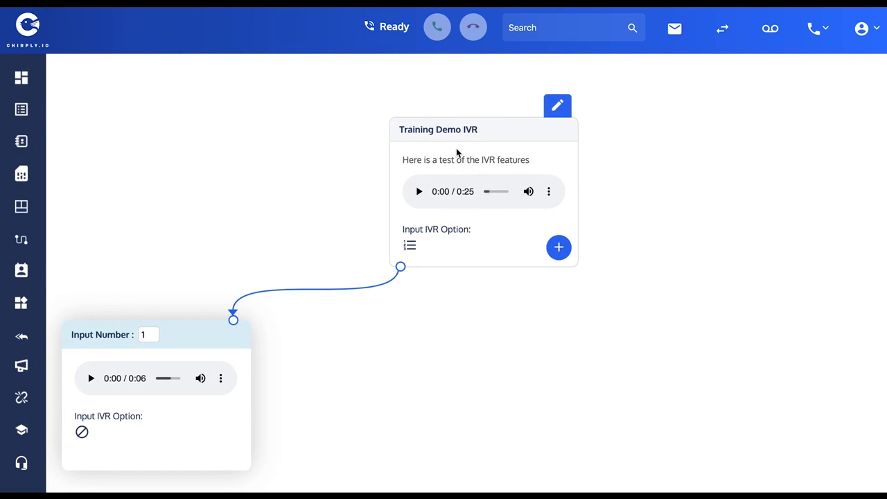
{"action": "mouse_move", "coordinate": [164, 383]}
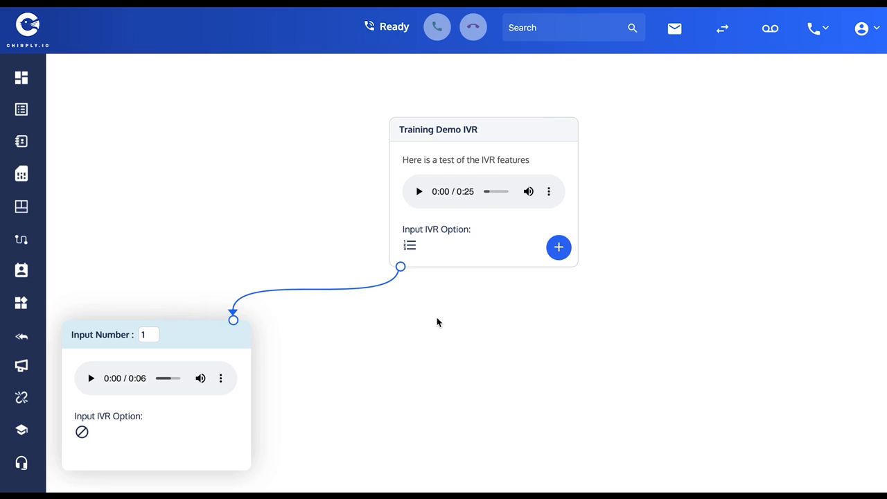
{"action": "scroll", "coordinate": [436, 322], "scroll_direction": "down", "scroll_amount": 1}
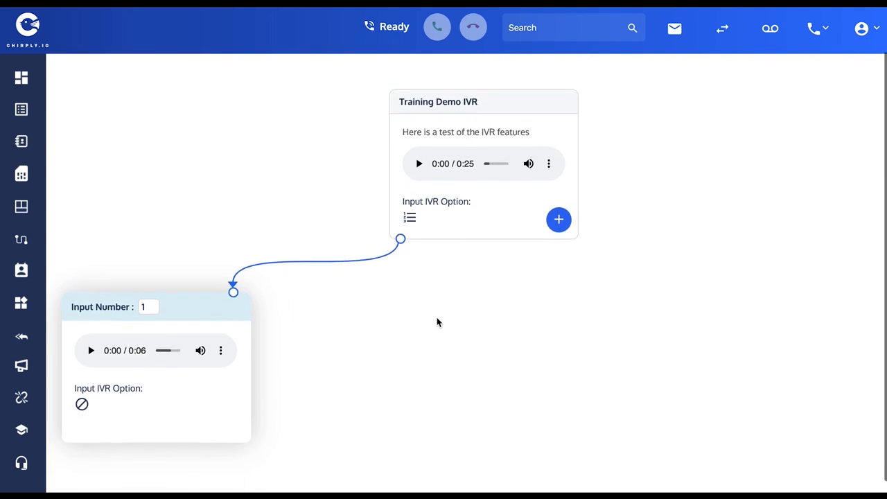
{"action": "mouse_move", "coordinate": [203, 378]}
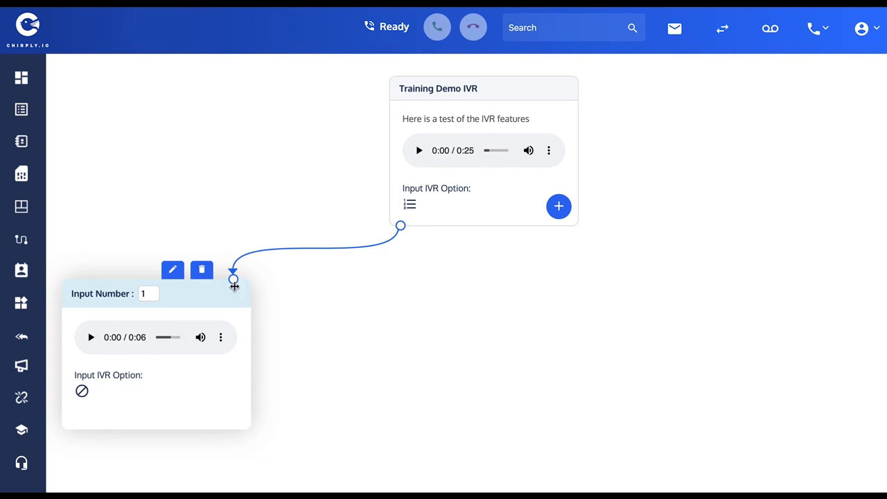
{"action": "left_click", "coordinate": [202, 270]}
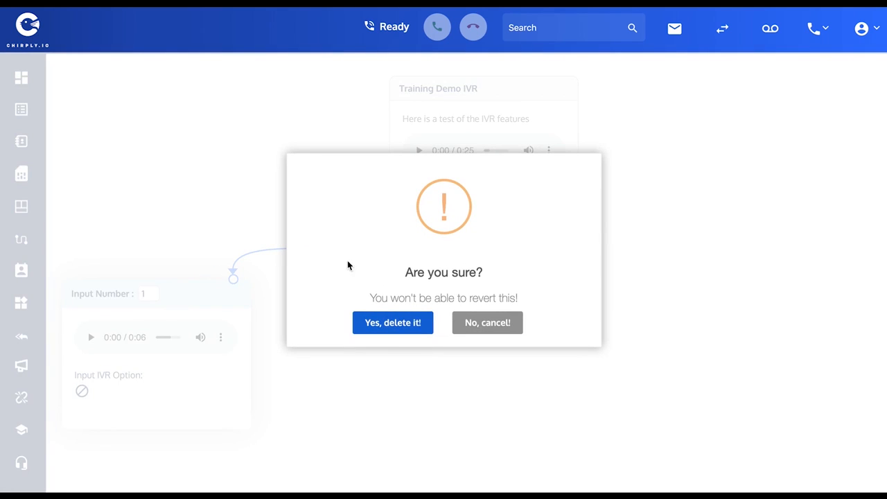
{"action": "left_click", "coordinate": [385, 324]}
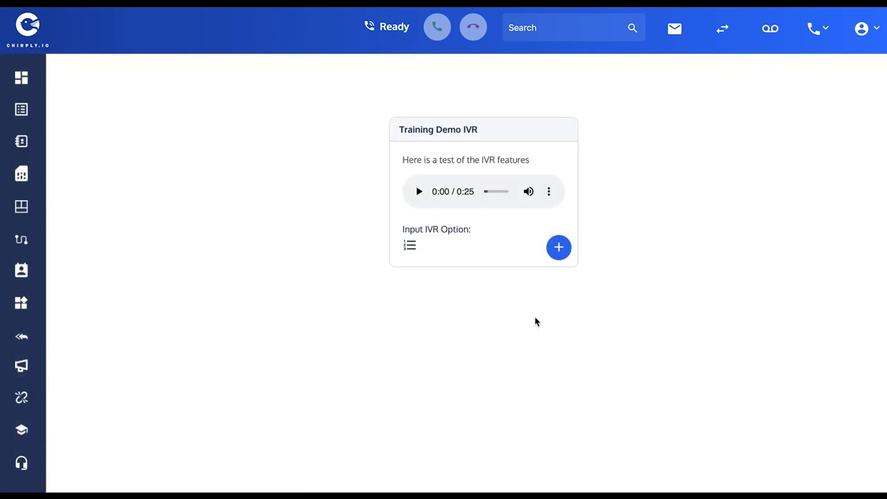
Add an option for input number 1 with a recorded message of about 7 seconds and numeric input as its IVR input type.
{"action": "left_click", "coordinate": [564, 250]}
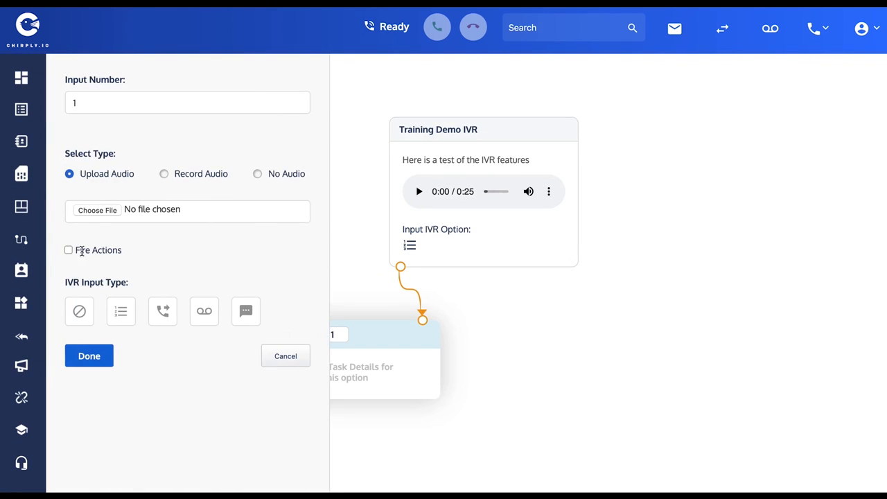
{"action": "left_click", "coordinate": [165, 174]}
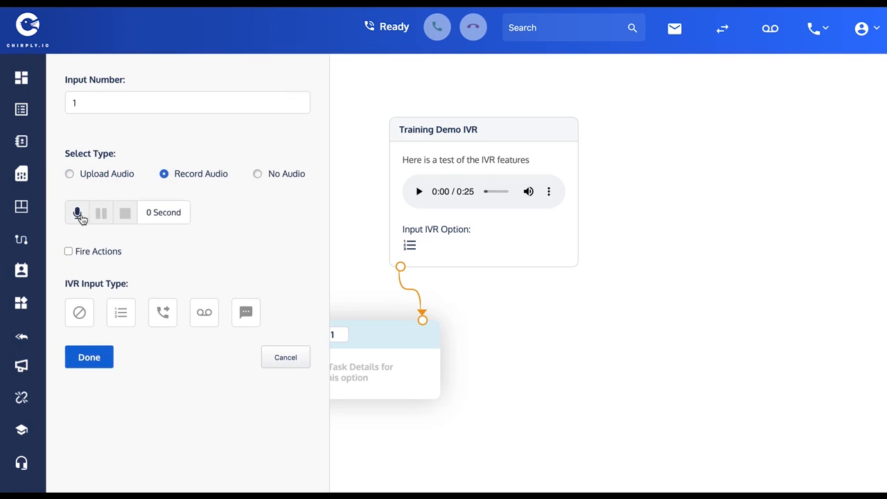
{"action": "left_click", "coordinate": [77, 214]}
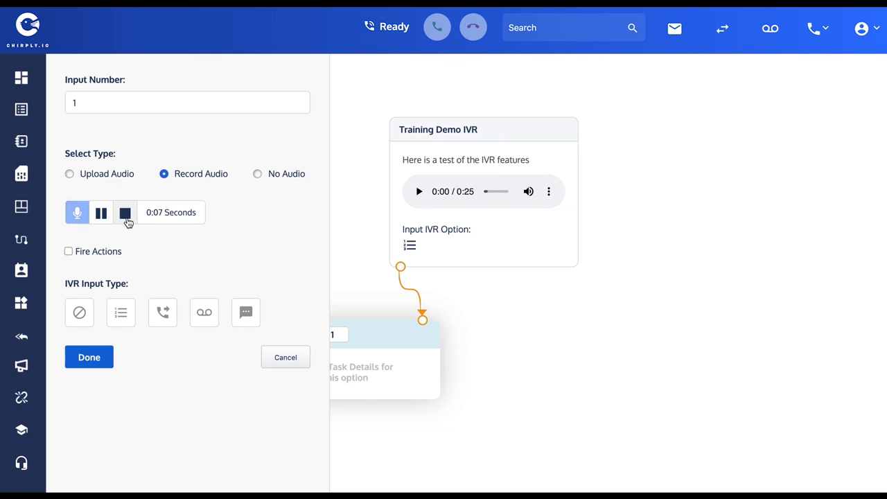
{"action": "left_click", "coordinate": [126, 215]}
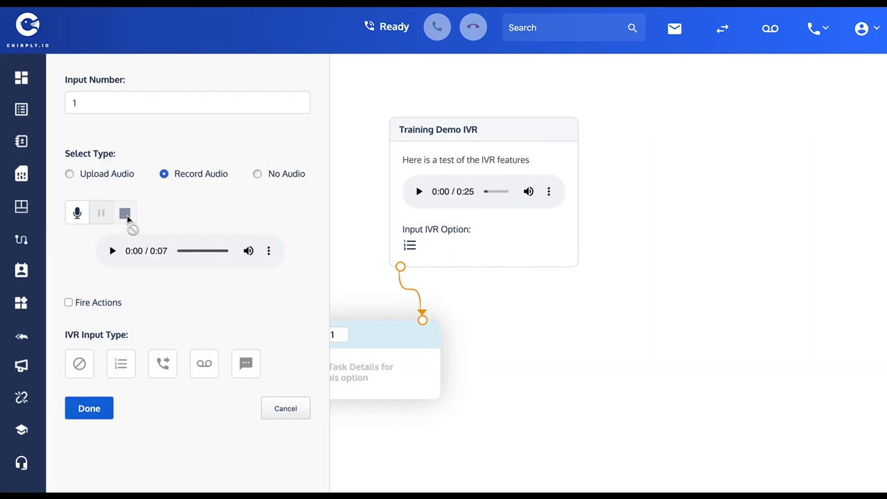
{"action": "left_click", "coordinate": [121, 367]}
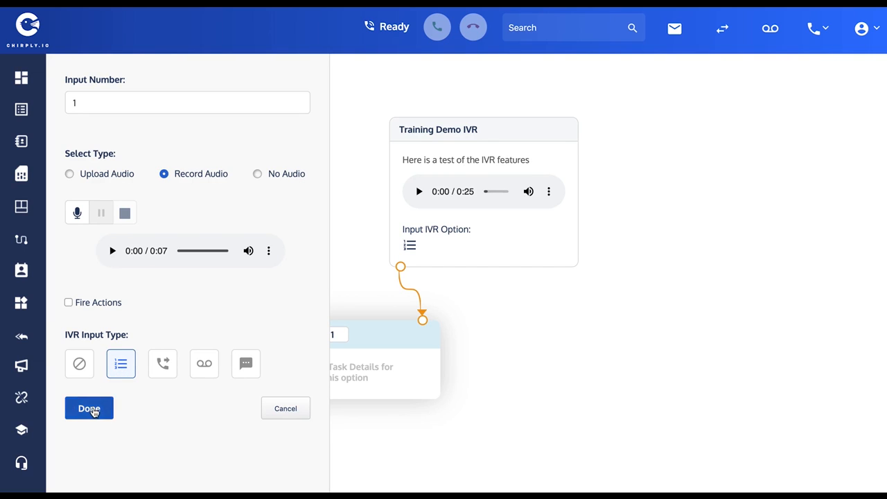
{"action": "left_click", "coordinate": [92, 410]}
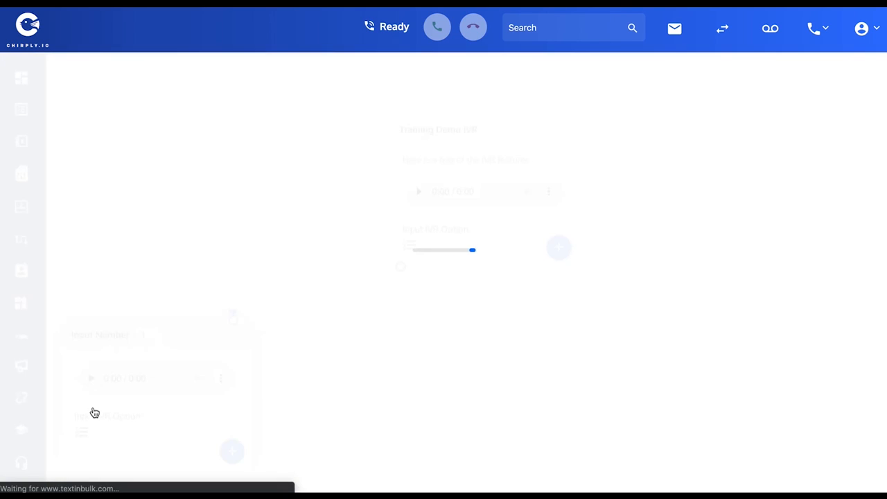
{"action": "scroll", "coordinate": [428, 398], "scroll_direction": "down", "scroll_amount": 1}
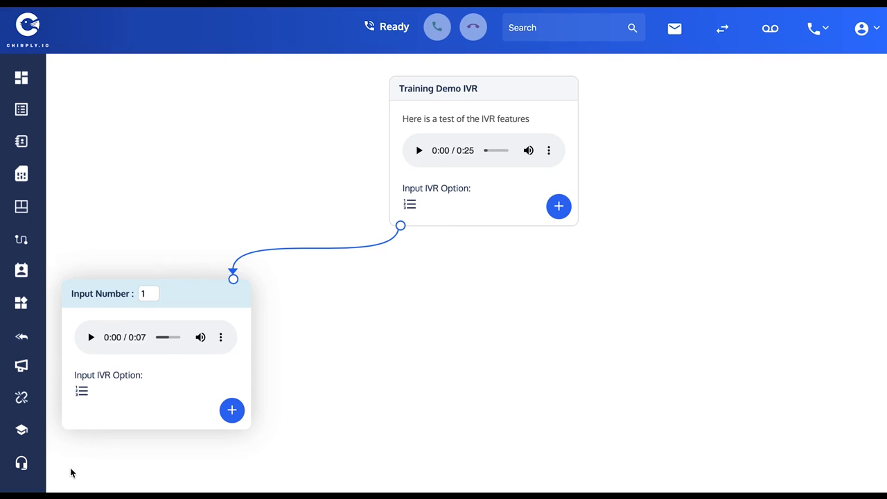
{"action": "scroll", "coordinate": [451, 359], "scroll_direction": "up", "scroll_amount": 1}
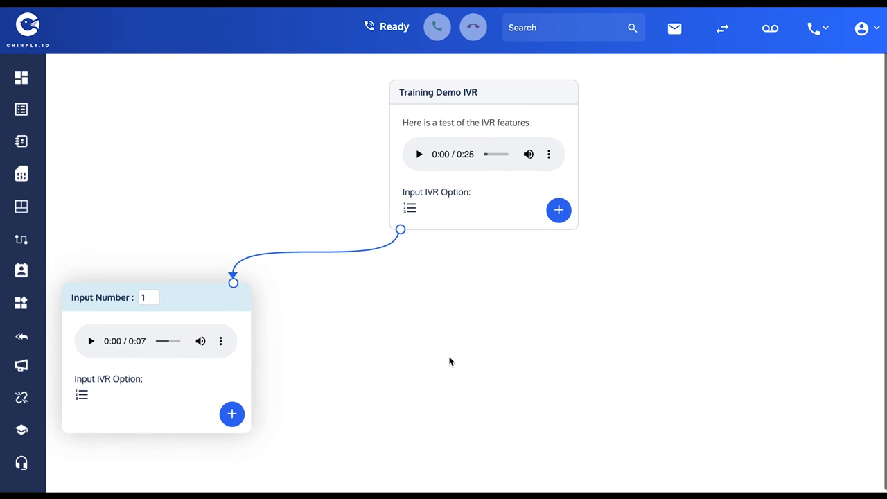
{"action": "scroll", "coordinate": [634, 288], "scroll_direction": "up", "scroll_amount": 2}
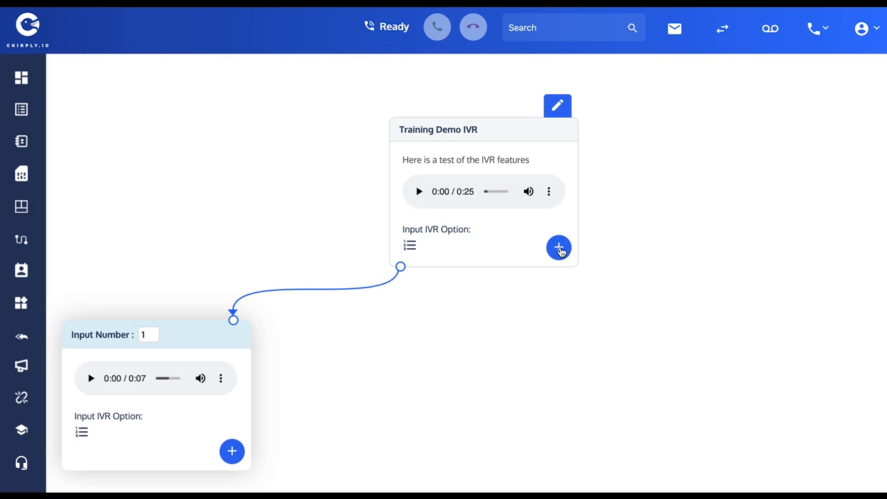
Add an option for input number 2 to the Training Demo IVR and record an audio message of about 3 seconds.
{"action": "left_click", "coordinate": [558, 248]}
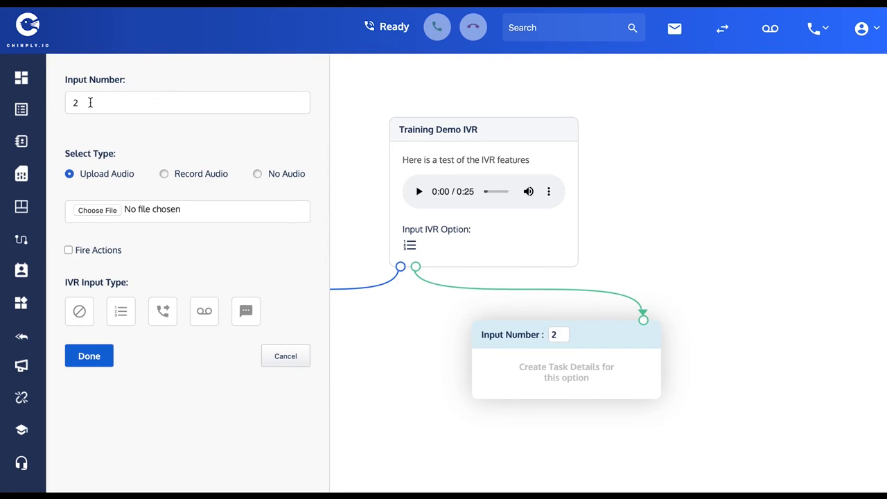
{"action": "left_click", "coordinate": [164, 175]}
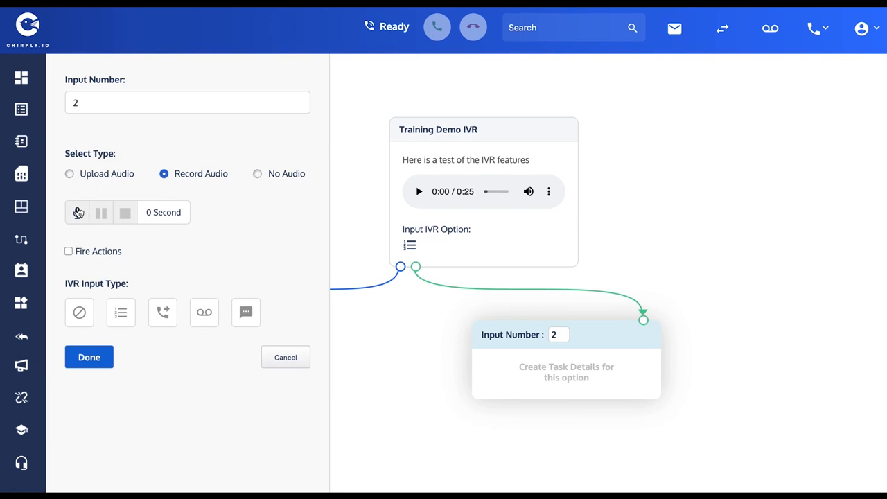
{"action": "left_click", "coordinate": [78, 212]}
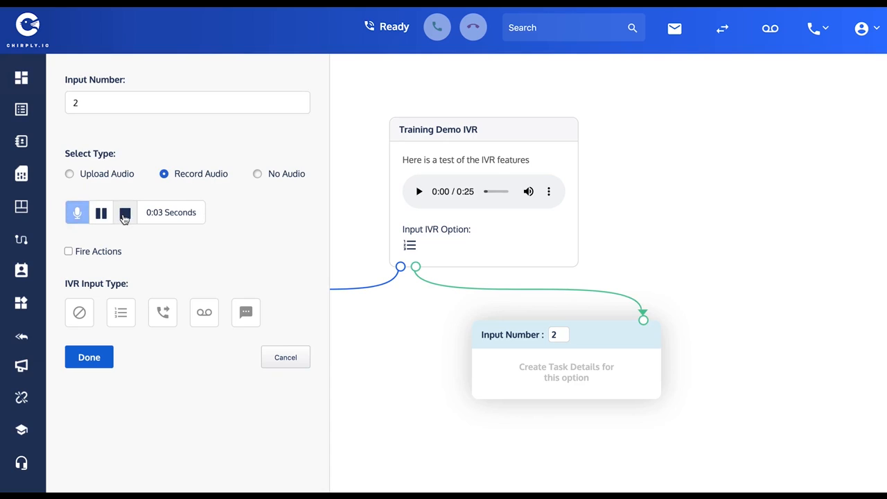
{"action": "left_click", "coordinate": [124, 213]}
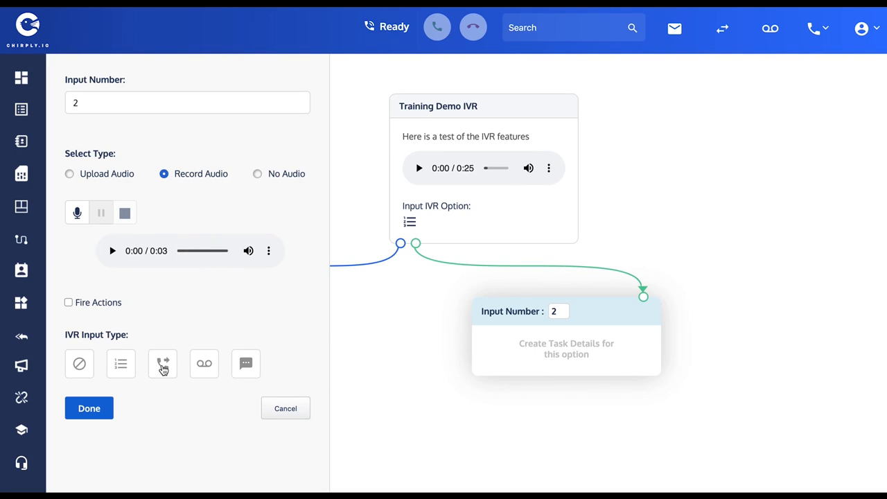
Set option 2's IVR input type to call forwarding and enter the outbound phone number with the US (+1) country code.
{"action": "left_click", "coordinate": [164, 367]}
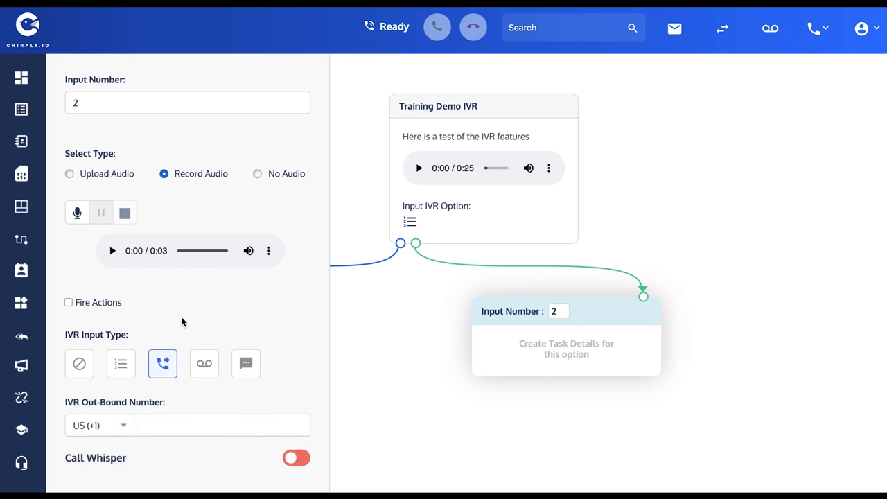
{"action": "scroll", "coordinate": [182, 322], "scroll_direction": "down", "scroll_amount": 1}
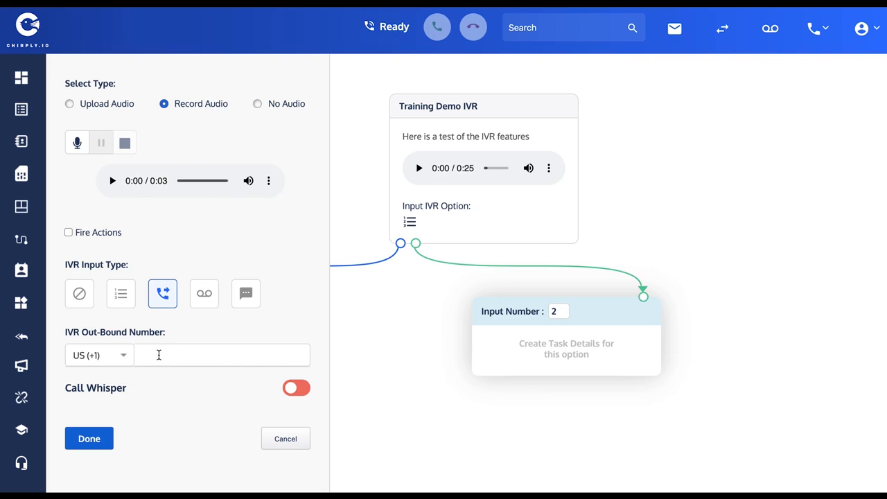
{"action": "left_click", "coordinate": [158, 355]}
{"action": "type", "text": "1234567890"}
{"action": "left_click", "coordinate": [157, 354]}
Enable Call Whisper for option 2 with the Audio type, record a whisper of about 4 seconds and play it back.
{"action": "left_click", "coordinate": [294, 389]}
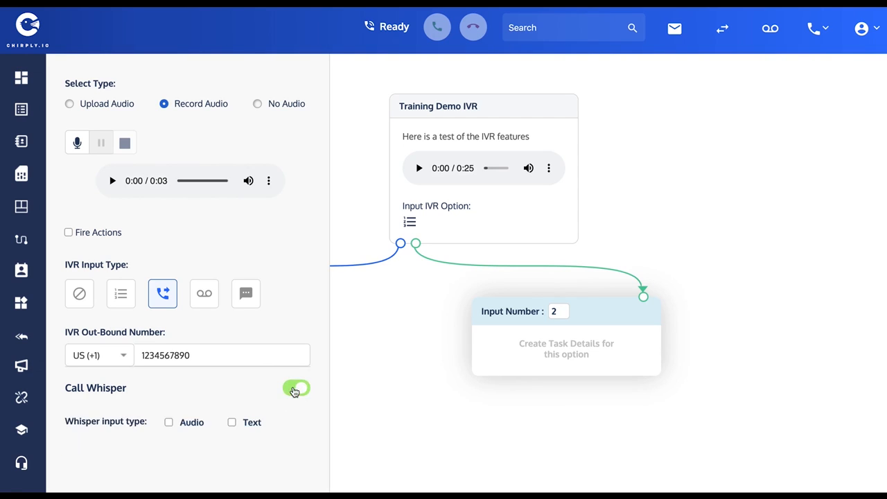
{"action": "scroll", "coordinate": [302, 268], "scroll_direction": "down", "scroll_amount": 1}
{"action": "scroll", "coordinate": [302, 267], "scroll_direction": "down", "scroll_amount": 1}
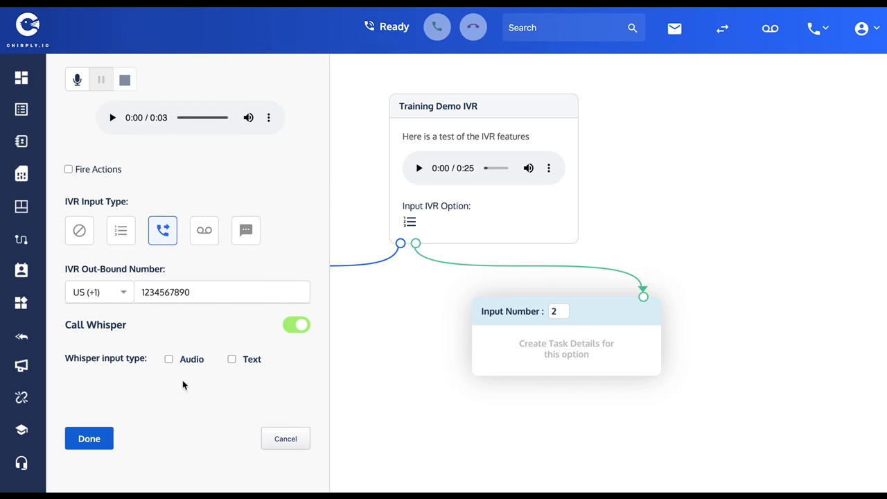
{"action": "left_click", "coordinate": [168, 360]}
{"action": "scroll", "coordinate": [192, 340], "scroll_direction": "down", "scroll_amount": 2}
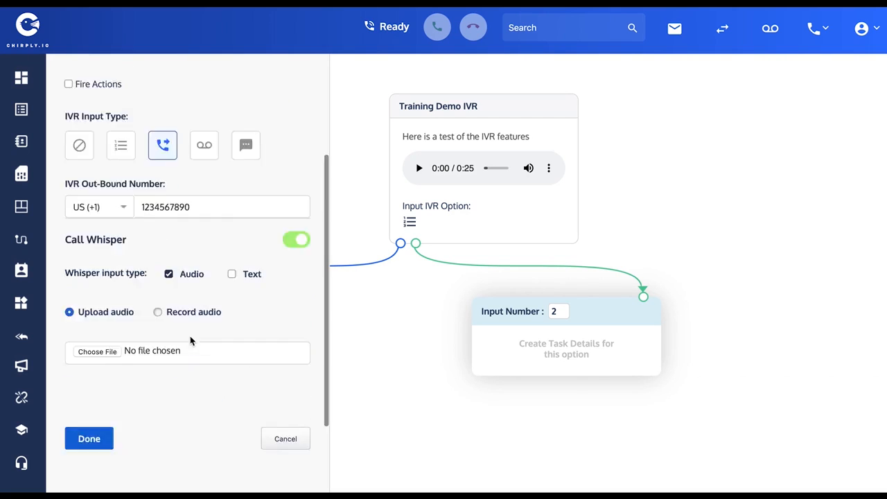
{"action": "left_click", "coordinate": [157, 312]}
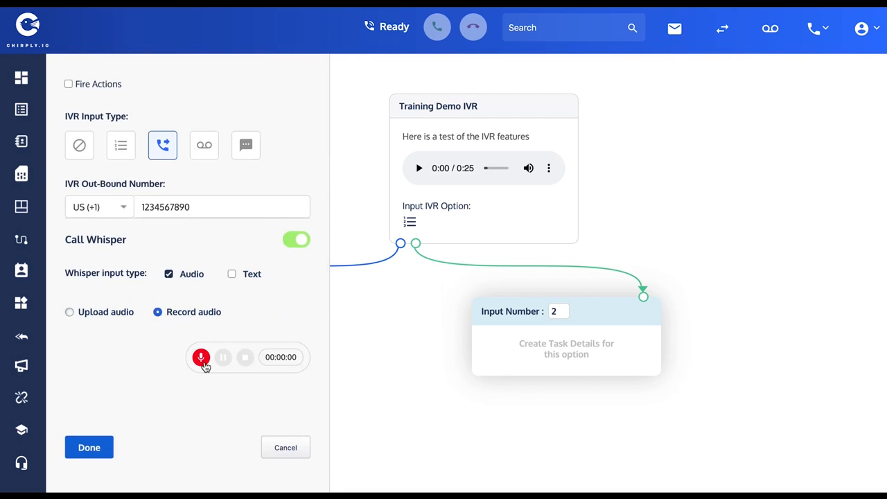
{"action": "left_click", "coordinate": [200, 358]}
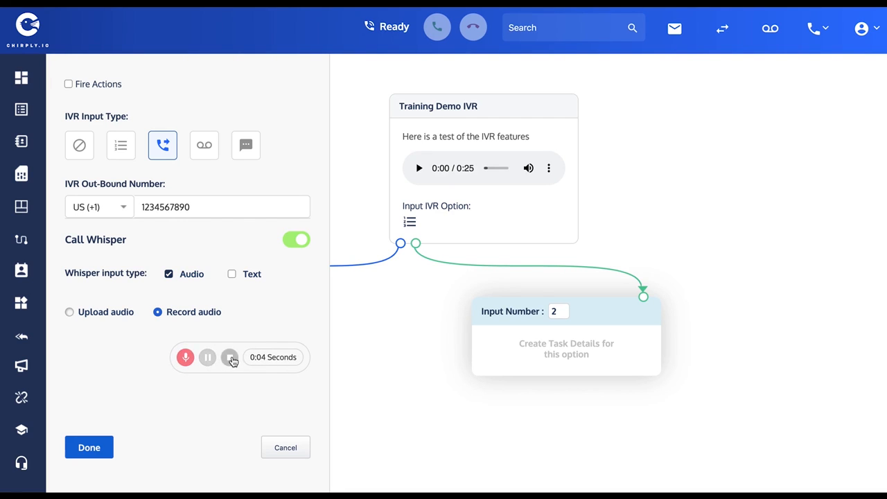
{"action": "left_click", "coordinate": [230, 357]}
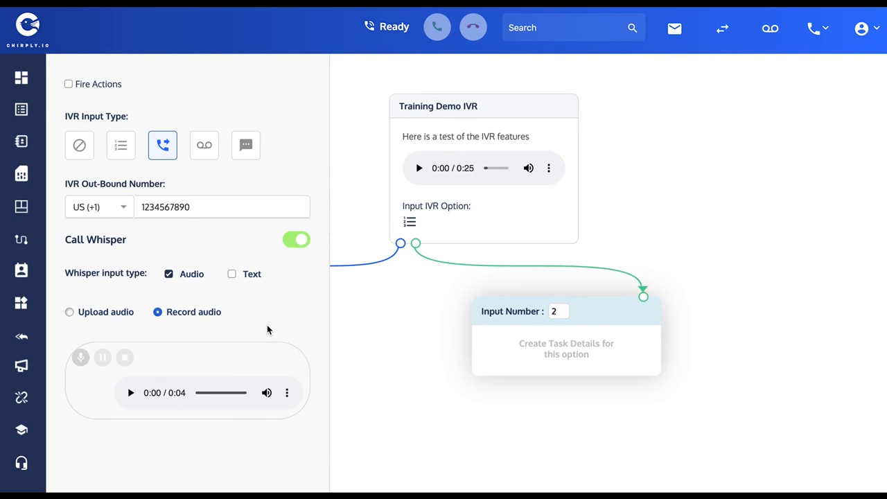
{"action": "scroll", "coordinate": [267, 326], "scroll_direction": "down", "scroll_amount": 2}
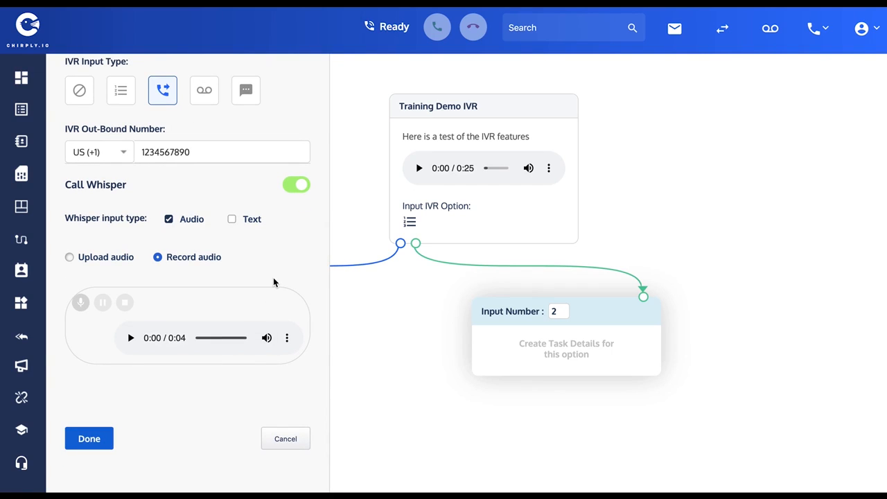
{"action": "left_click", "coordinate": [130, 339]}
Add a text whisper reading "The lead's name is [fname] [lname]" using the keyword placeholders, and save option 2.
{"action": "left_click", "coordinate": [232, 219]}
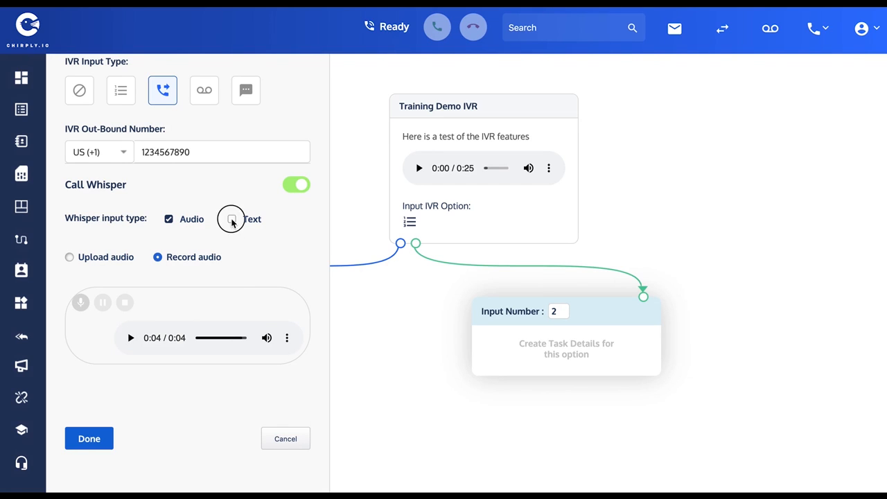
{"action": "scroll", "coordinate": [254, 233], "scroll_direction": "down", "scroll_amount": 2}
{"action": "left_click", "coordinate": [161, 283]}
{"action": "type", "text": "The"}
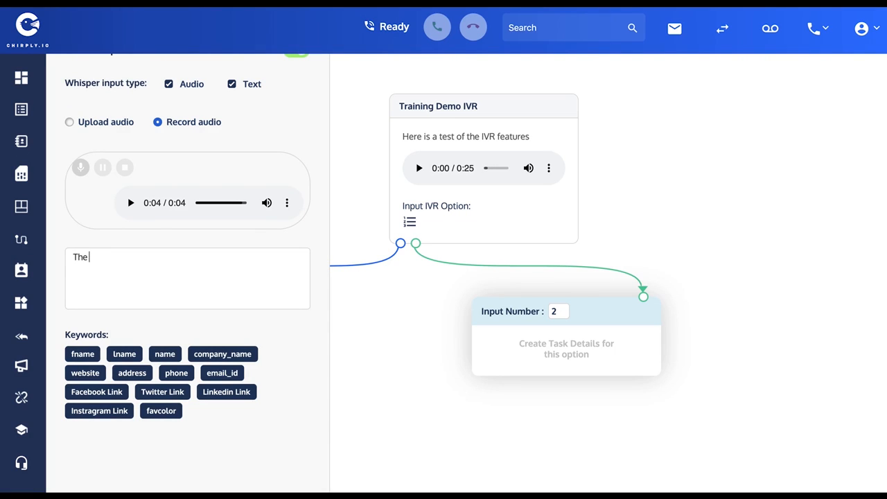
{"action": "type", "text": " lead's name is"}
{"action": "left_click", "coordinate": [81, 354]}
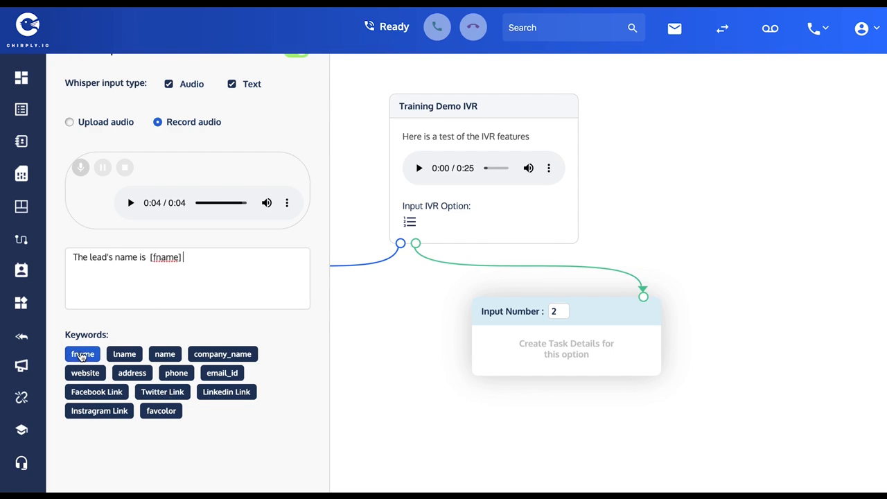
{"action": "left_click", "coordinate": [124, 355]}
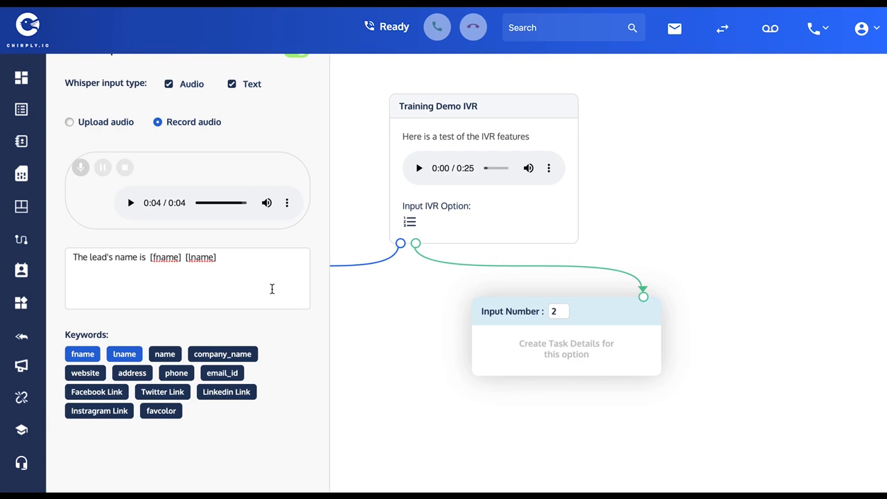
{"action": "mouse_move", "coordinate": [575, 303]}
{"action": "scroll", "coordinate": [291, 291], "scroll_direction": "down", "scroll_amount": 2}
{"action": "left_click", "coordinate": [90, 449]}
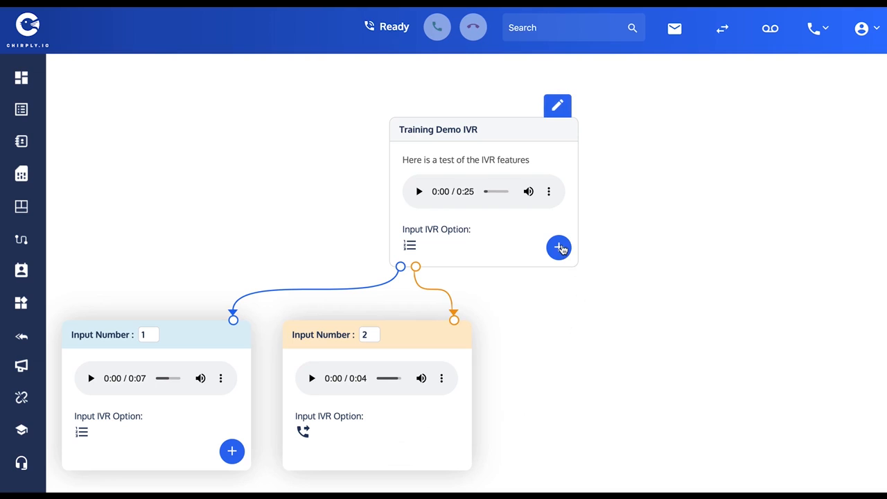
Add an option for input number 3 with a recorded message of about 15 seconds and no further input, and save it.
{"action": "left_click", "coordinate": [559, 248]}
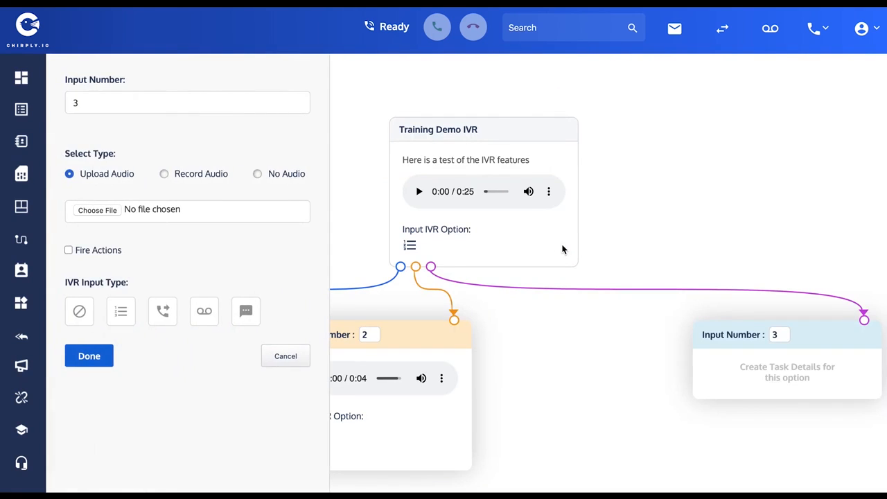
{"action": "left_click", "coordinate": [164, 176]}
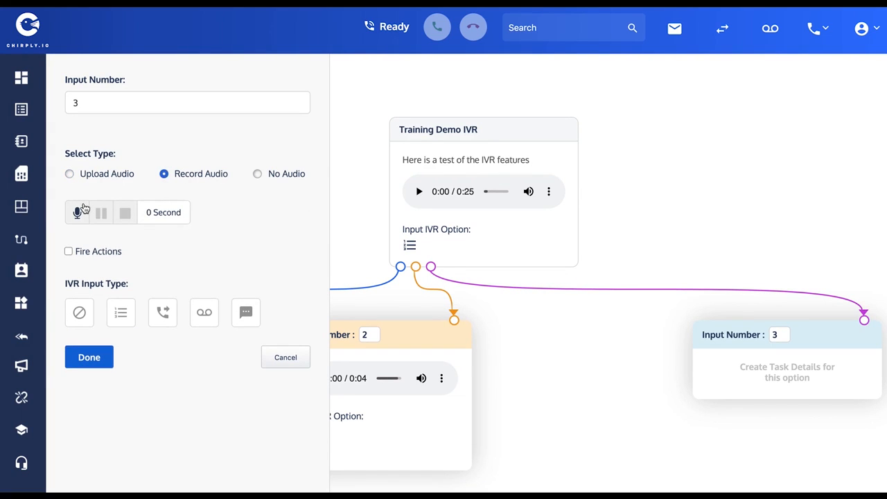
{"action": "left_click", "coordinate": [78, 214]}
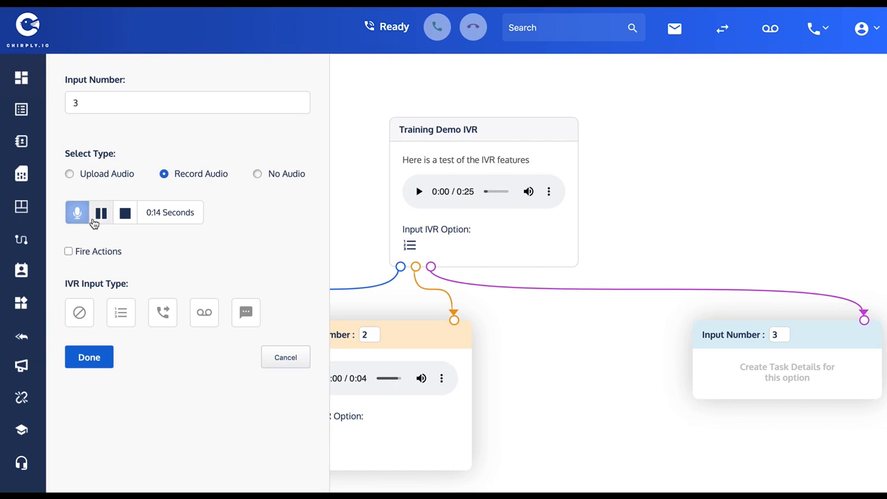
{"action": "left_click", "coordinate": [126, 214]}
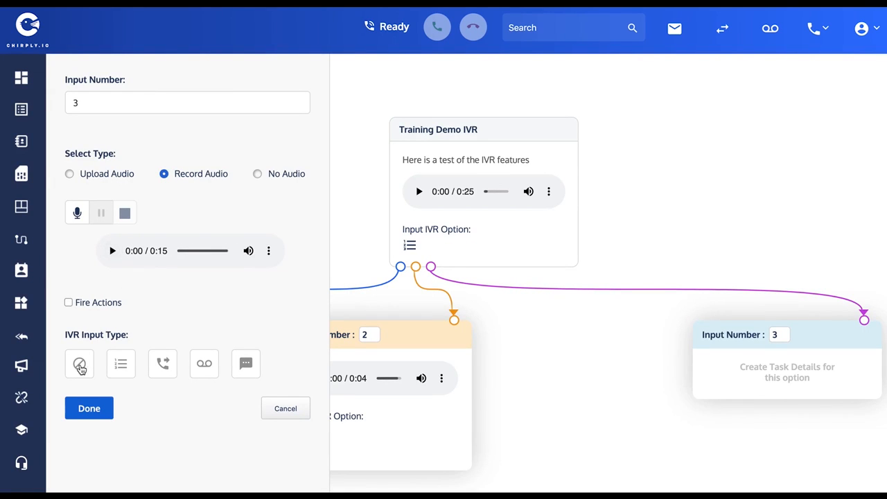
{"action": "left_click", "coordinate": [80, 364]}
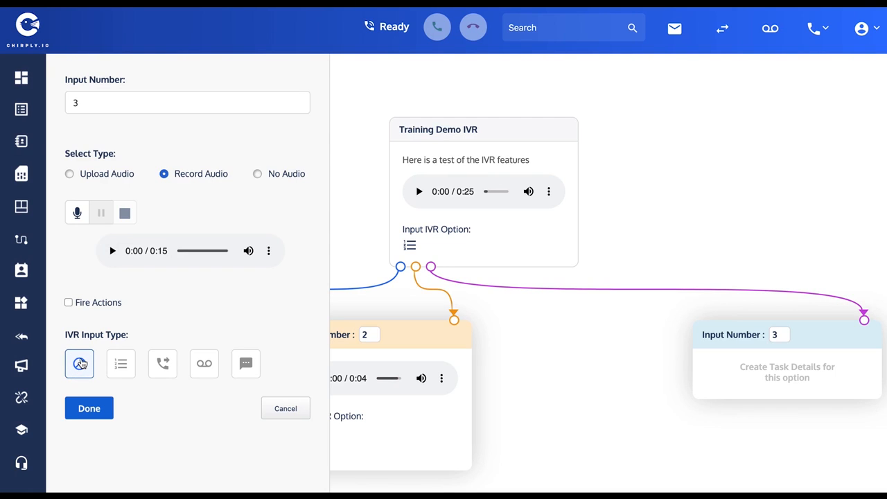
{"action": "left_click", "coordinate": [95, 412]}
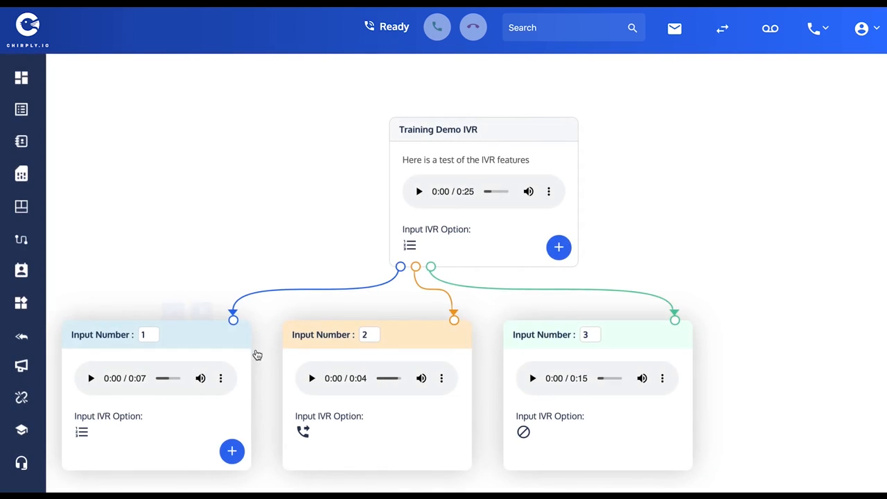
Add an option for input number 4 to the Training Demo IVR and record an audio message of about 9 seconds.
{"action": "mouse_move", "coordinate": [607, 336]}
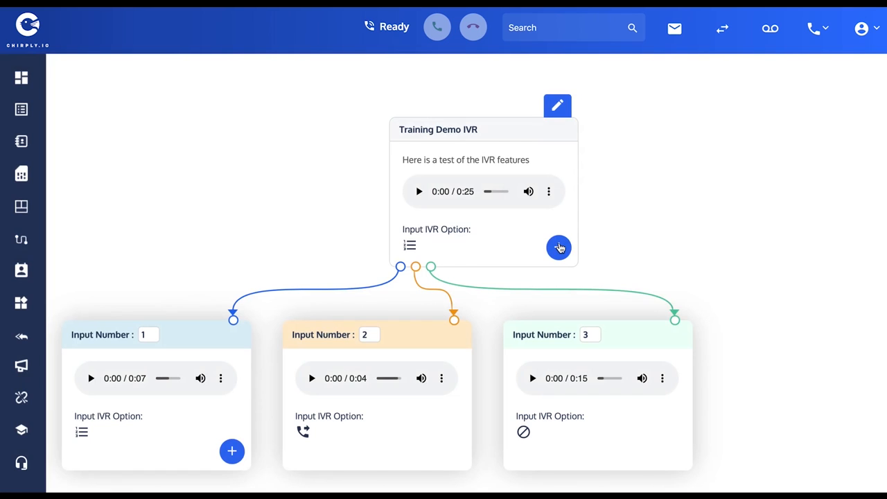
{"action": "left_click", "coordinate": [560, 247]}
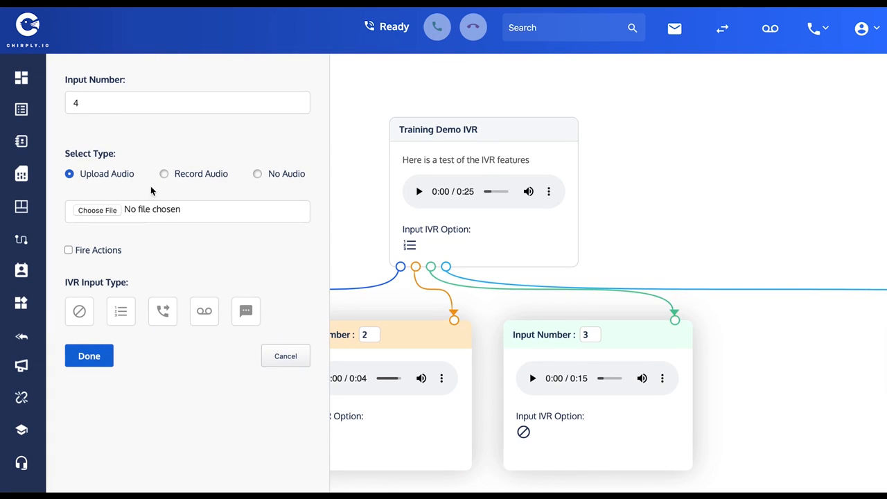
{"action": "left_click", "coordinate": [165, 174]}
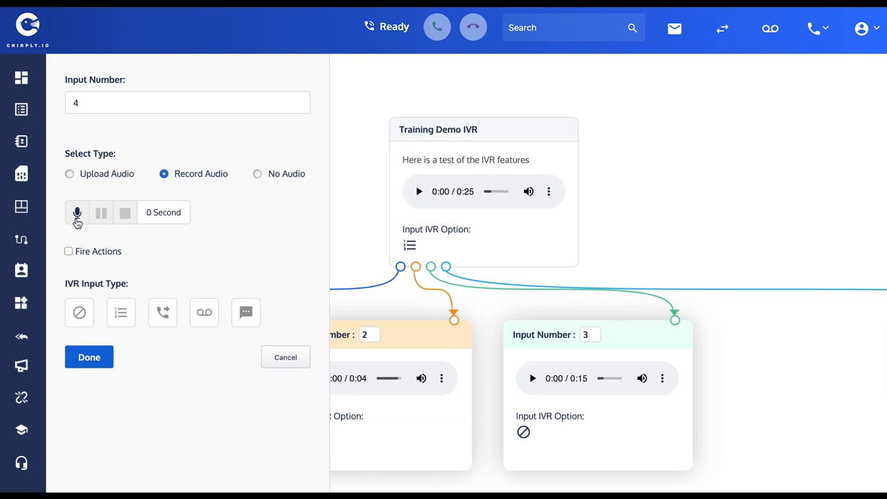
{"action": "left_click", "coordinate": [78, 216]}
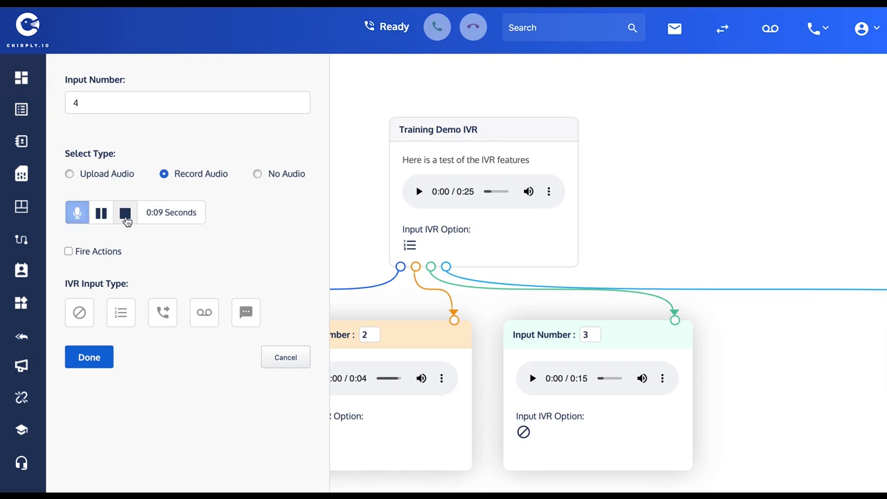
{"action": "left_click", "coordinate": [126, 216]}
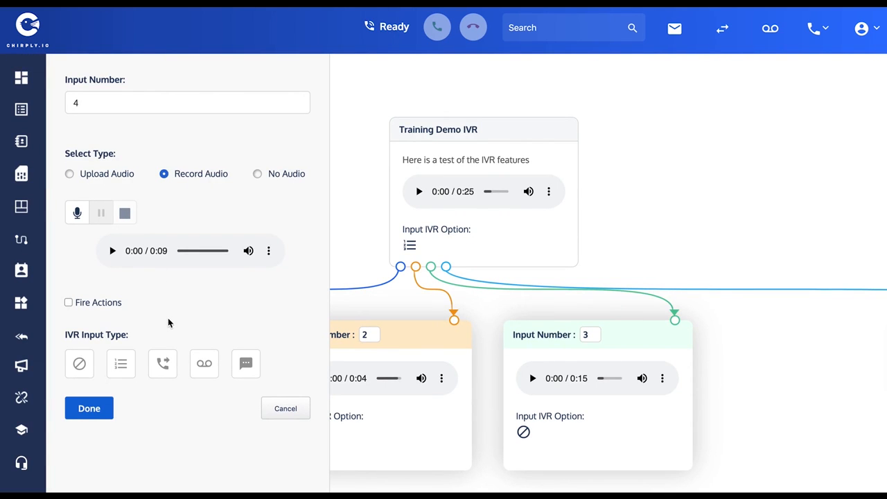
Set option 4's IVR input type to SMS and write the receiver's message "A caller wishes to connect with you".
{"action": "left_click", "coordinate": [246, 366]}
{"action": "scroll", "coordinate": [306, 312], "scroll_direction": "down", "scroll_amount": 3}
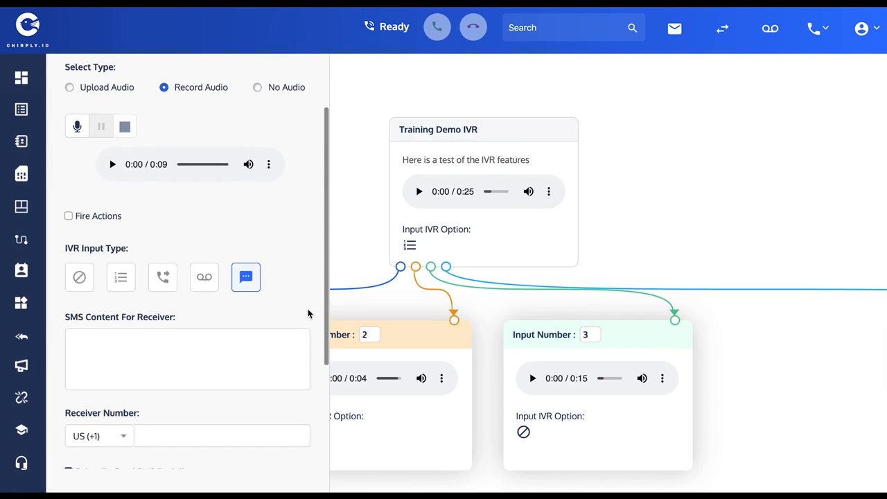
{"action": "left_click", "coordinate": [78, 351]}
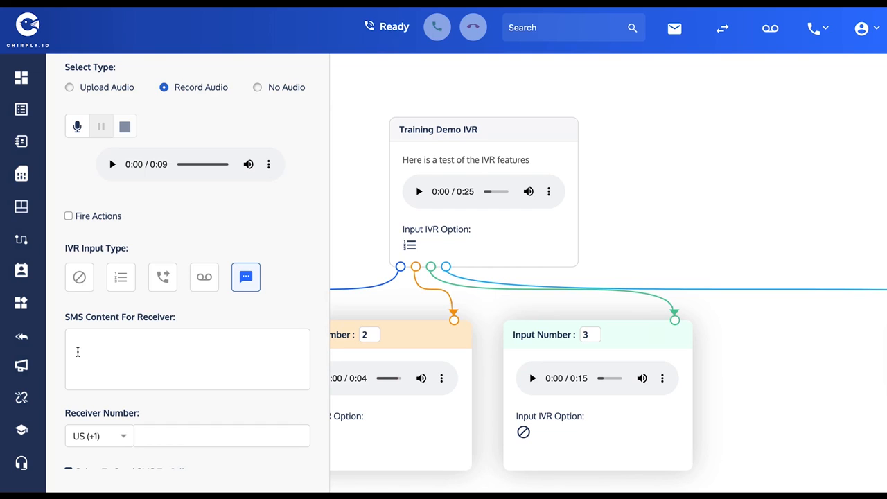
{"action": "type", "text": "A"}
{"action": "type", "text": " ne"}
{"action": "key", "text": "BackSpace"}
{"action": "key", "text": "BackSpace"}
{"action": "key", "text": "BackSpace"}
{"action": "type", "text": "tea"}
{"action": "key", "text": "BackSpace"}
{"action": "key", "text": "BackSpace"}
{"action": "key", "text": "BackSpace"}
{"action": "key", "text": "BackSpace"}
{"action": "type", "text": "caller wishes to connect with you"}
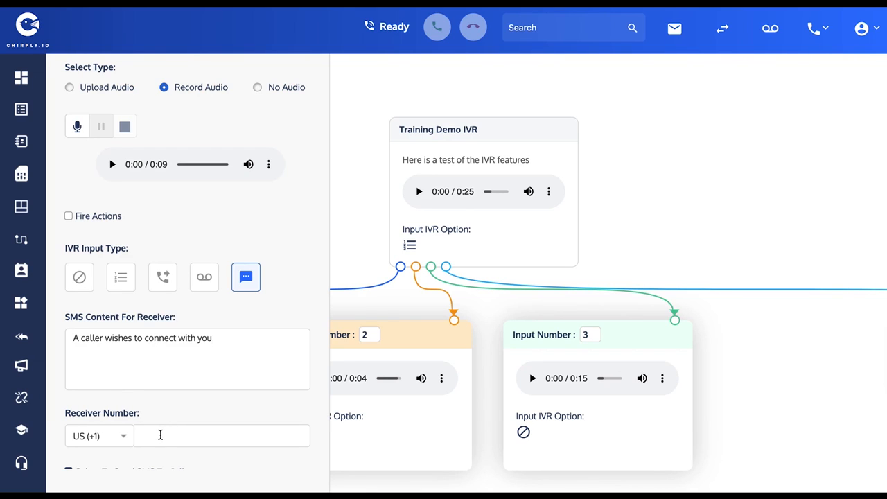
Enter the SMS receiver's phone number for option 4 with the US (+1) country code and review the remaining SMS settings.
{"action": "left_click", "coordinate": [160, 434]}
{"action": "type", "text": "1234567890"}
{"action": "scroll", "coordinate": [309, 277], "scroll_direction": "down", "scroll_amount": 2}
{"action": "scroll", "coordinate": [309, 278], "scroll_direction": "up", "scroll_amount": 1}
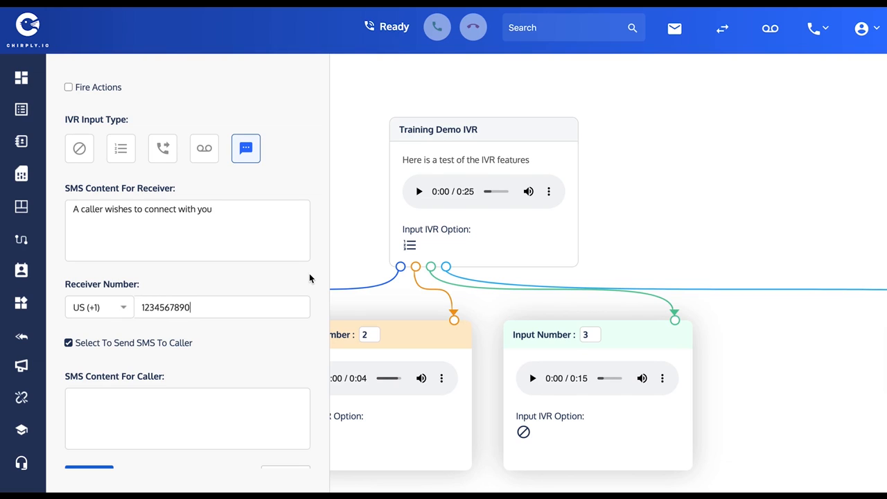
{"action": "scroll", "coordinate": [235, 236], "scroll_direction": "up", "scroll_amount": 3}
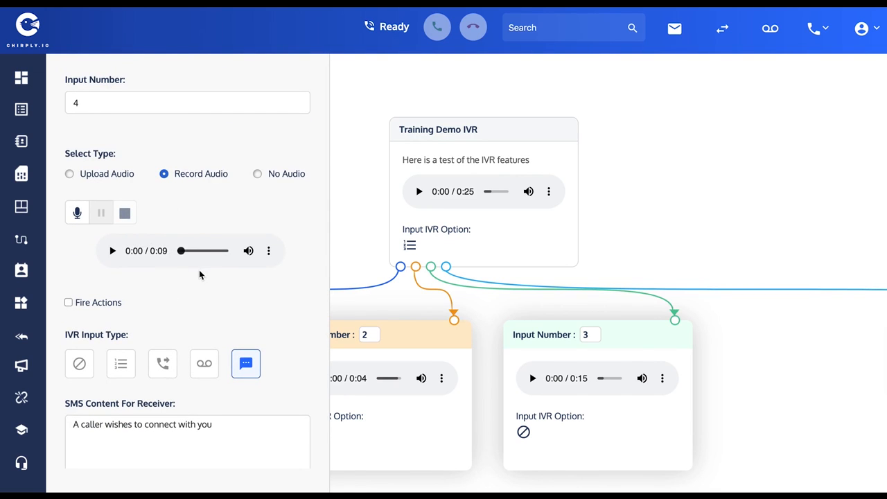
{"action": "scroll", "coordinate": [200, 275], "scroll_direction": "down", "scroll_amount": 4}
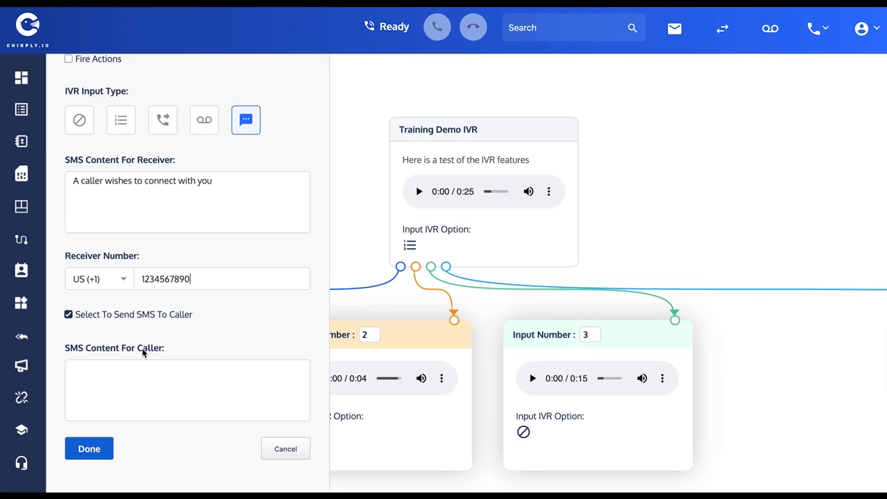
Write option 4's SMS content for the caller as "OK, our sales team was sent an SMS and will be in touch shortly,".
{"action": "left_click", "coordinate": [114, 374]}
{"action": "type", "text": "OK, our sales team "}
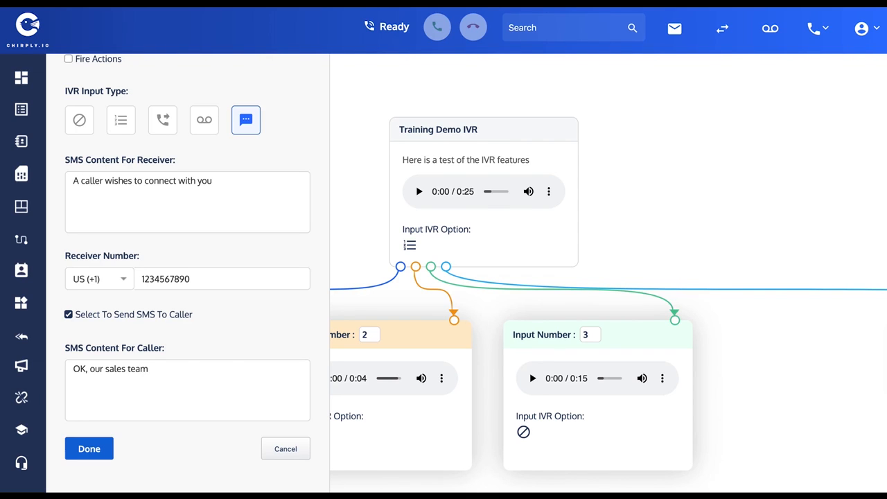
{"action": "type", "text": "was sent an SMS and will be in touc"}
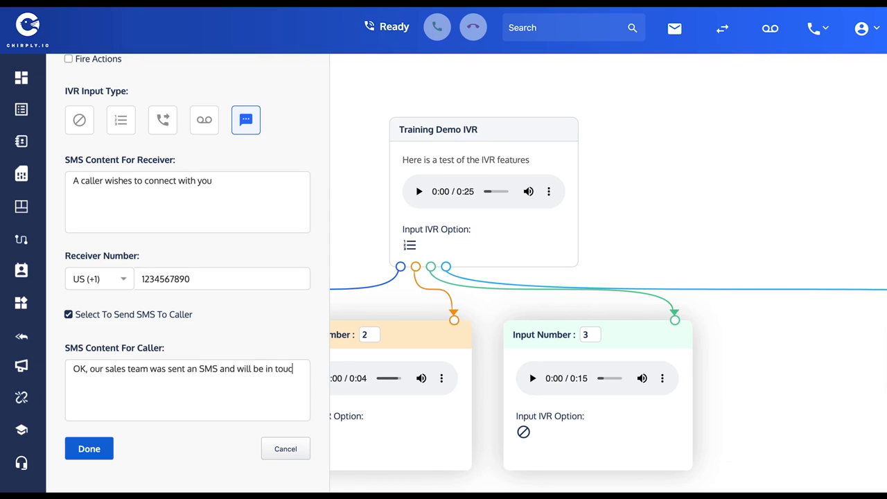
{"action": "type", "text": "h shortly,"}
Append ". Please respond to them via SMS" to option 4's receiver message and save the option.
{"action": "left_click", "coordinate": [227, 185]}
{"action": "type", "text": ". Please respond to "}
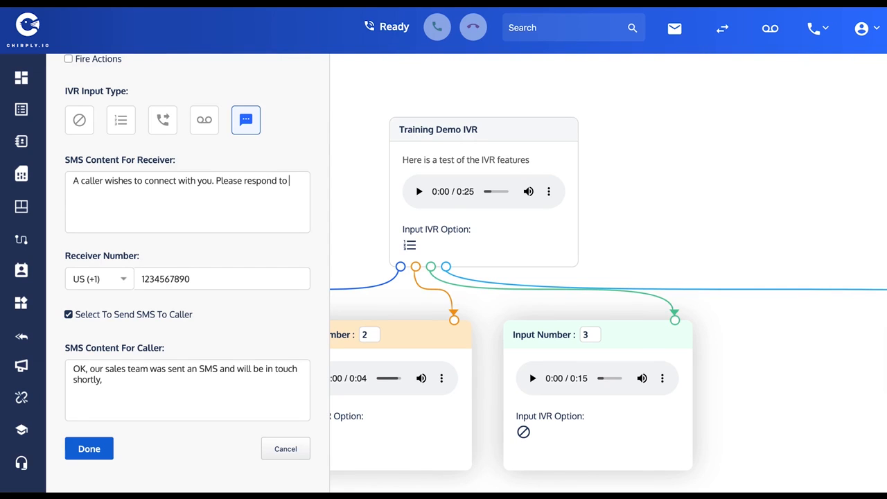
{"action": "type", "text": "them via SMS"}
{"action": "scroll", "coordinate": [271, 160], "scroll_direction": "down", "scroll_amount": 1}
{"action": "scroll", "coordinate": [270, 215], "scroll_direction": "up", "scroll_amount": 3}
{"action": "scroll", "coordinate": [271, 220], "scroll_direction": "down", "scroll_amount": 3}
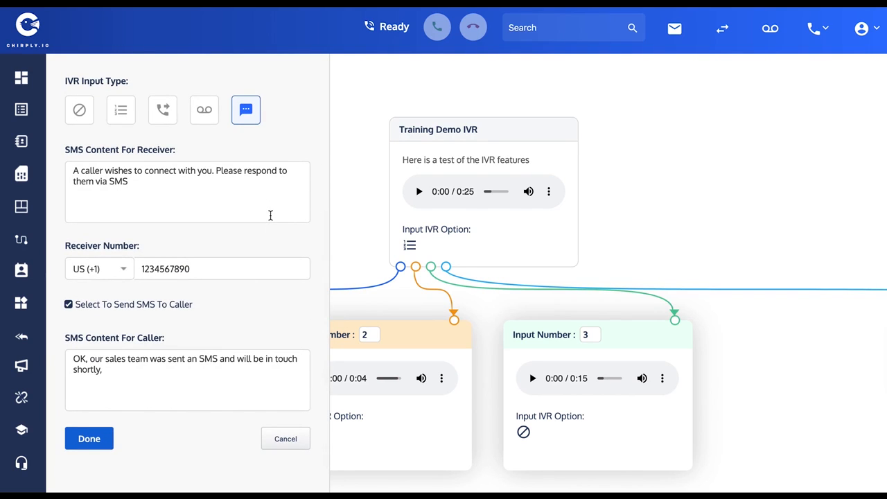
{"action": "left_click", "coordinate": [104, 439]}
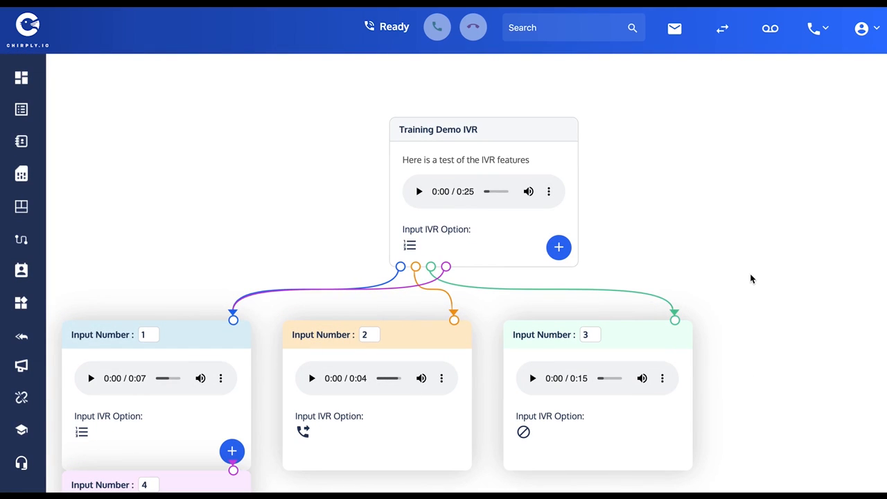
Try to move the input number 4 card out from under card 1 to the far side of card 3.
{"action": "scroll", "coordinate": [728, 245], "scroll_direction": "down", "scroll_amount": 2}
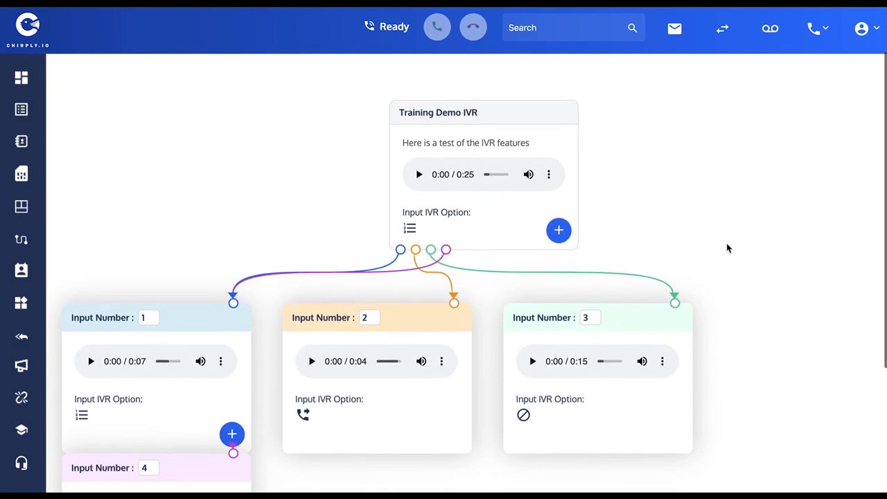
{"action": "scroll", "coordinate": [726, 248], "scroll_direction": "down", "scroll_amount": 5}
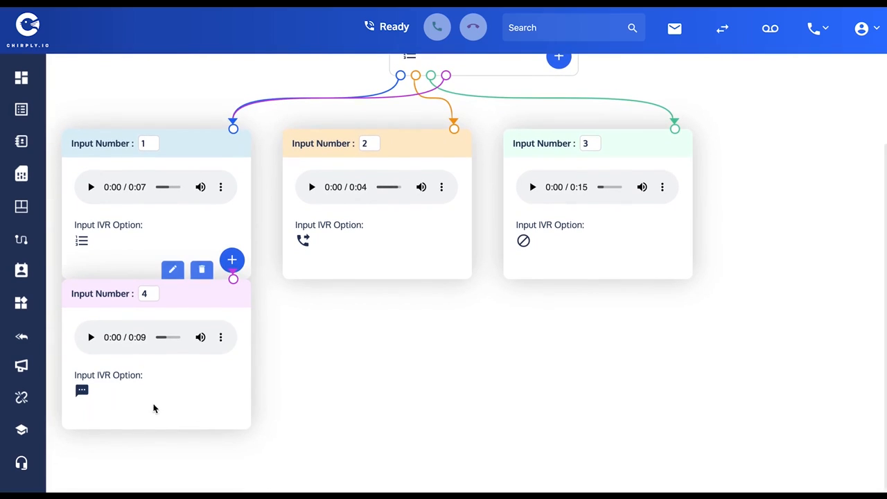
{"action": "left_click_drag", "start_coordinate": [193, 298], "coordinate": [790, 296]}
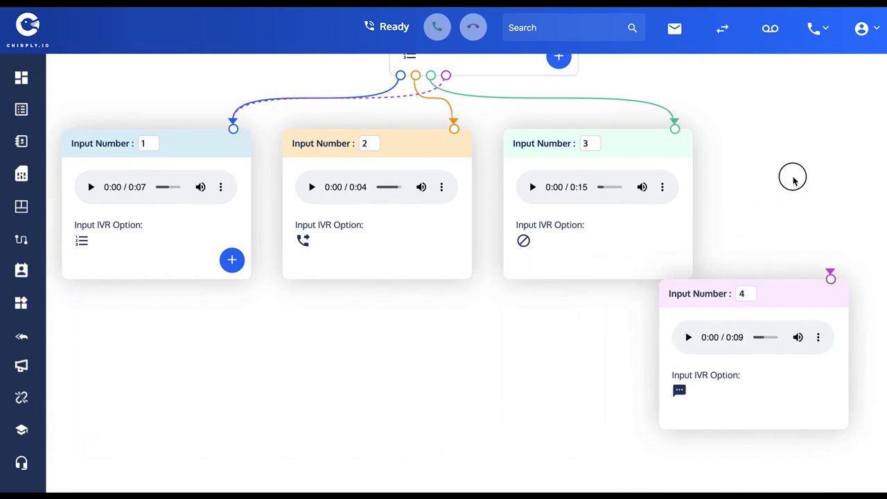
{"action": "left_click_drag", "start_coordinate": [793, 177], "coordinate": [831, 158]}
{"action": "left_click_drag", "start_coordinate": [803, 285], "coordinate": [851, 166]}
{"action": "left_click_drag", "start_coordinate": [826, 293], "coordinate": [169, 350]}
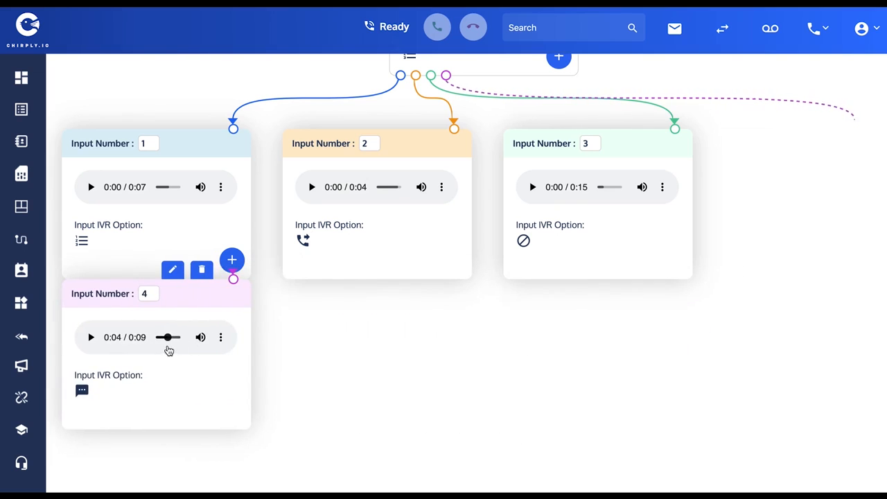
{"action": "left_click", "coordinate": [179, 284]}
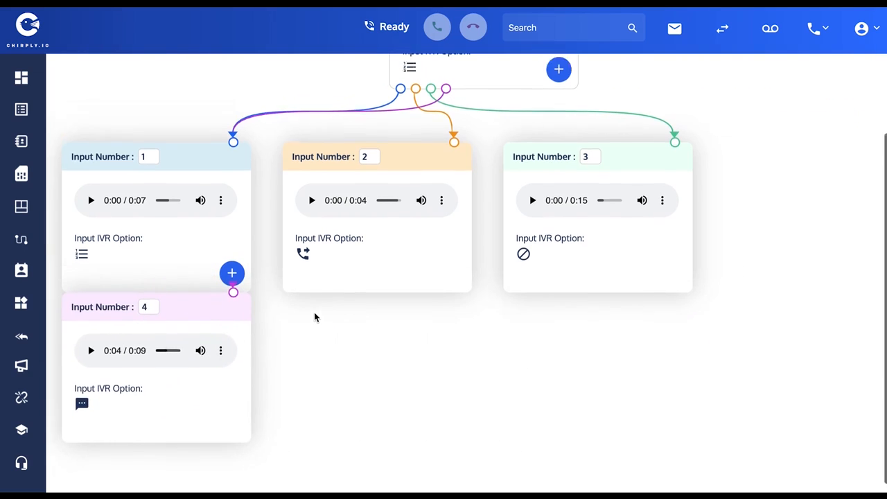
Add an option for input number 5 to the Training Demo IVR and record an audio message of about 4 seconds.
{"action": "scroll", "coordinate": [315, 317], "scroll_direction": "up", "scroll_amount": 2}
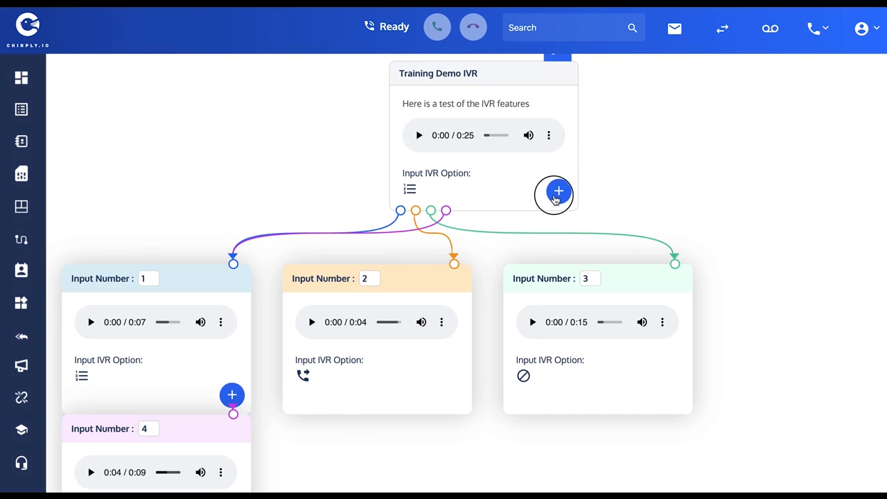
{"action": "left_click", "coordinate": [558, 191]}
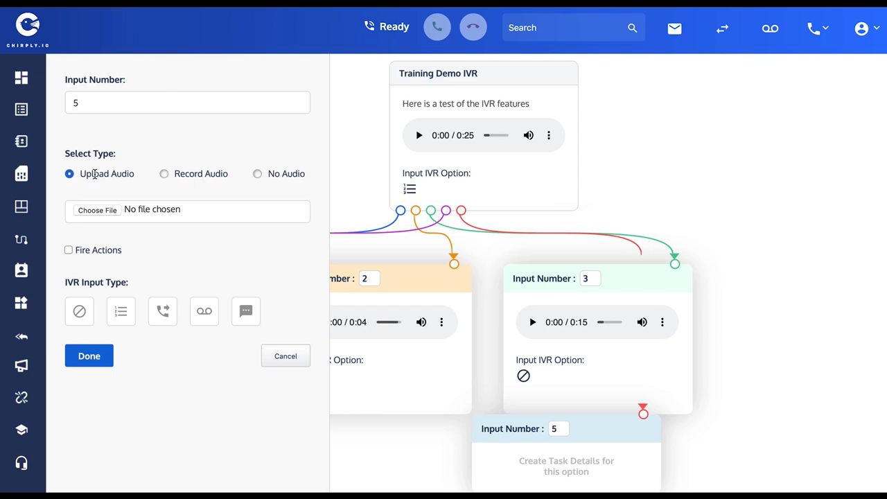
{"action": "left_click", "coordinate": [164, 174]}
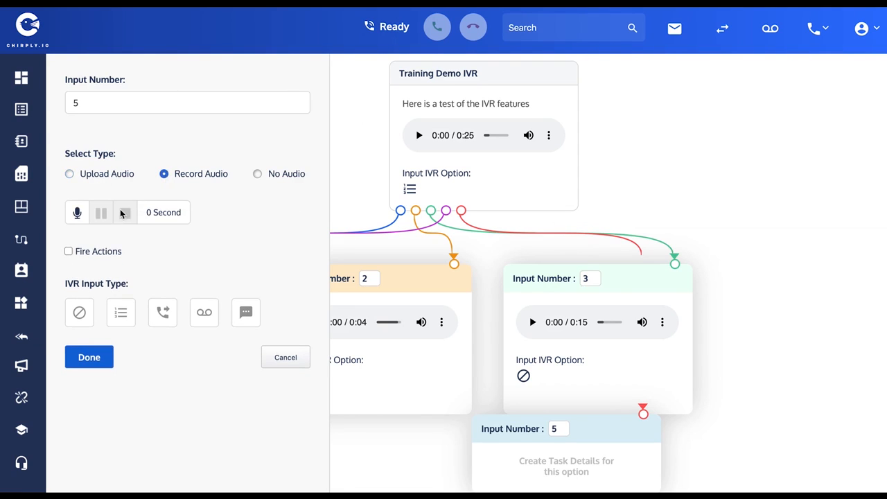
{"action": "left_click", "coordinate": [78, 214]}
{"action": "left_click", "coordinate": [124, 214]}
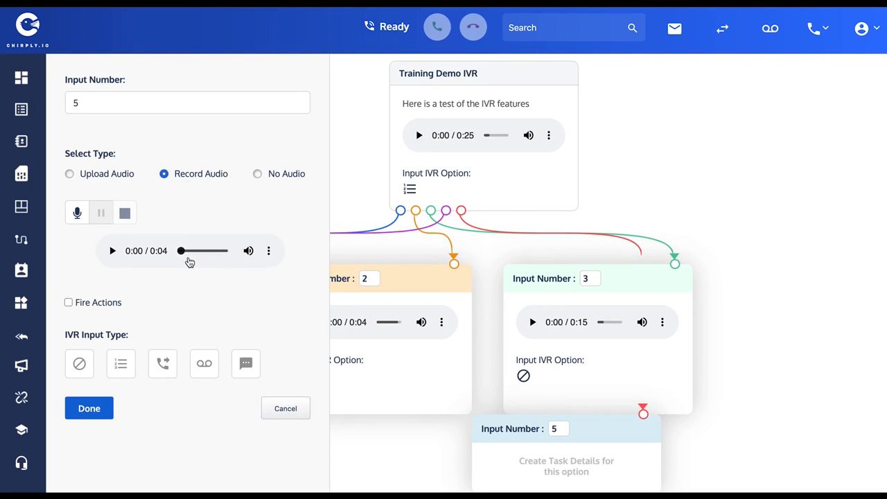
{"action": "scroll", "coordinate": [196, 269], "scroll_direction": "down", "scroll_amount": 1}
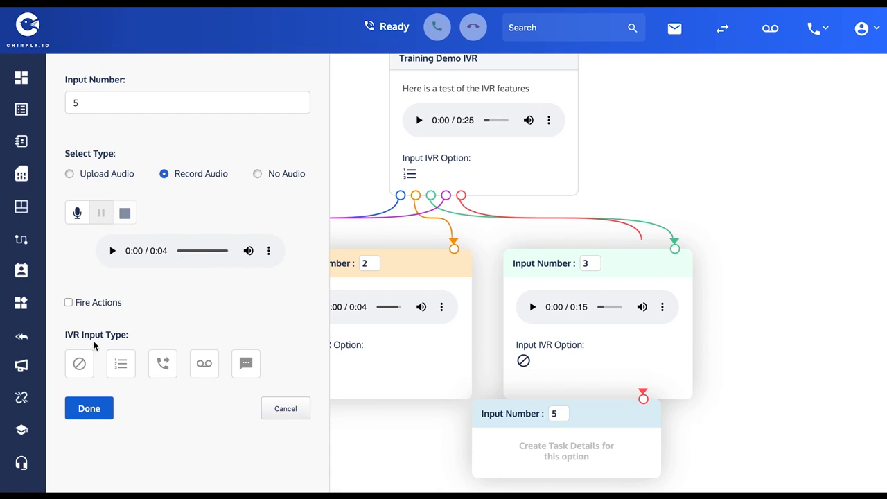
Set option 5's IVR input type to no further input and enable Fire Actions with Delete.
{"action": "left_click", "coordinate": [79, 363]}
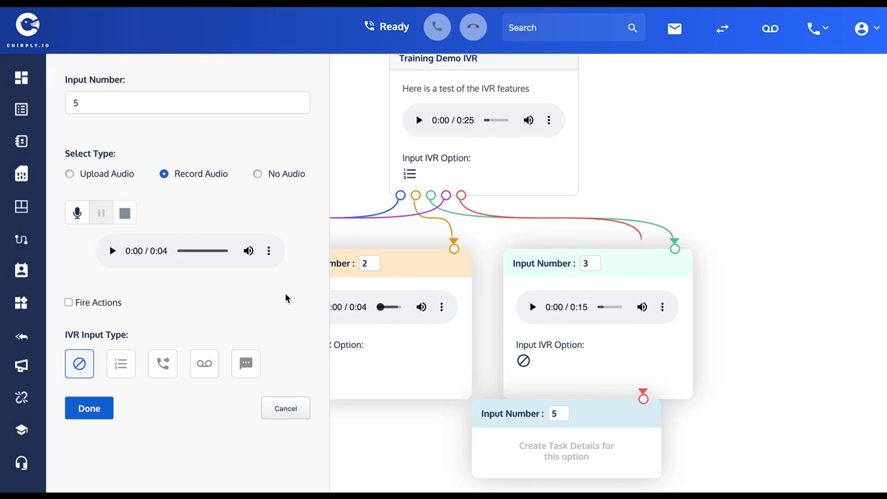
{"action": "left_click", "coordinate": [69, 303]}
{"action": "scroll", "coordinate": [194, 313], "scroll_direction": "down", "scroll_amount": 1}
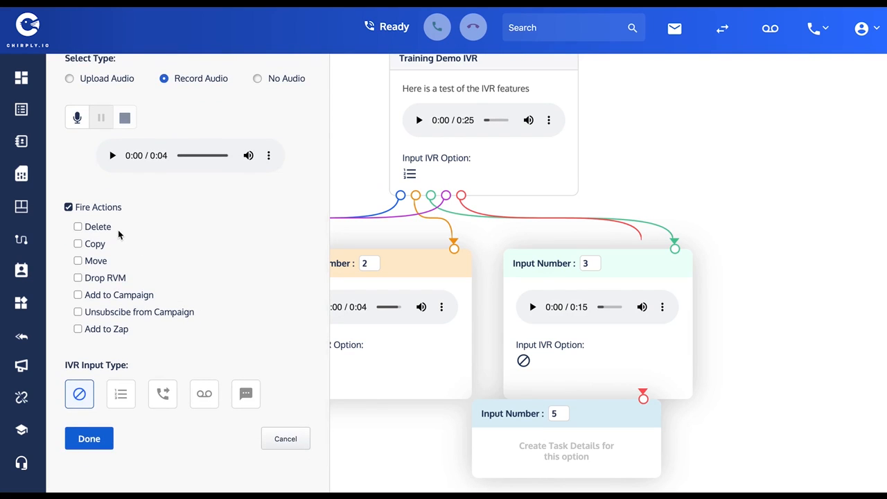
{"action": "scroll", "coordinate": [214, 205], "scroll_direction": "up", "scroll_amount": 1}
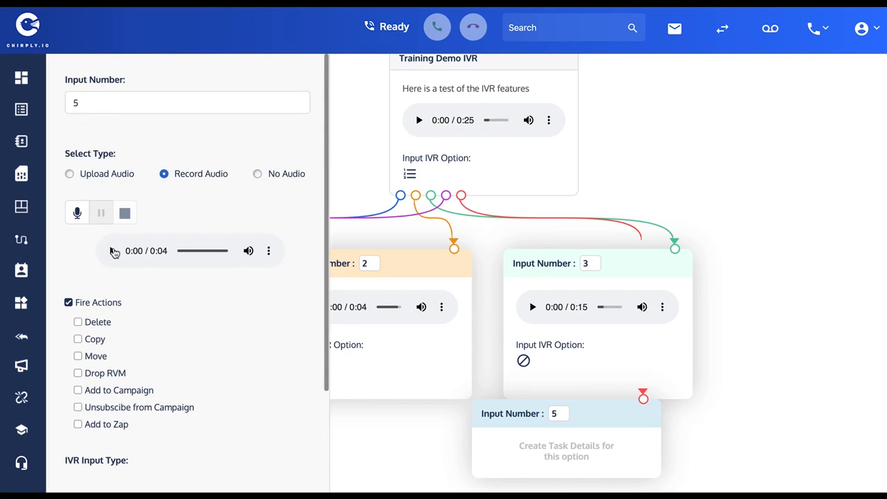
{"action": "scroll", "coordinate": [114, 253], "scroll_direction": "down", "scroll_amount": 1}
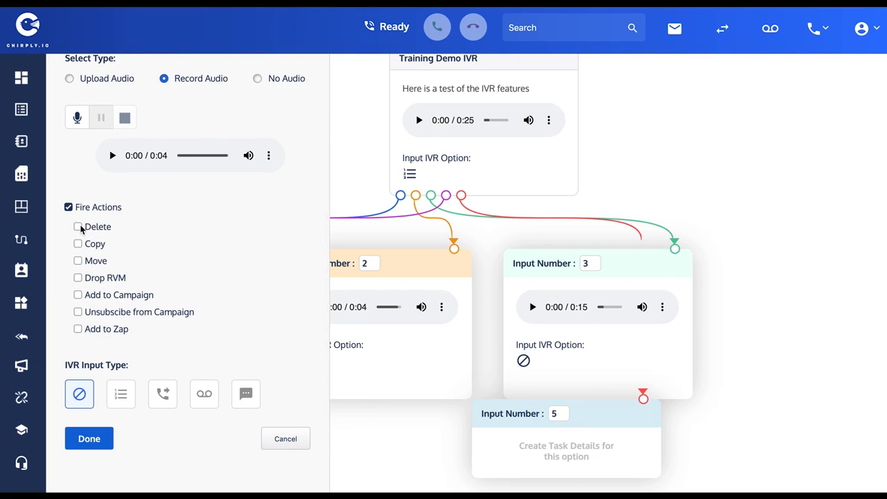
{"action": "left_click", "coordinate": [79, 227]}
{"action": "scroll", "coordinate": [157, 231], "scroll_direction": "up", "scroll_amount": 1}
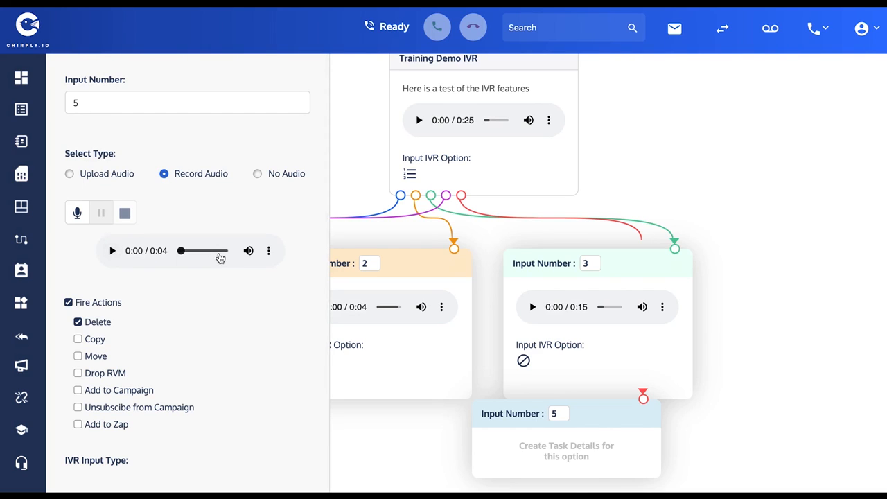
{"action": "scroll", "coordinate": [211, 283], "scroll_direction": "down", "scroll_amount": 2}
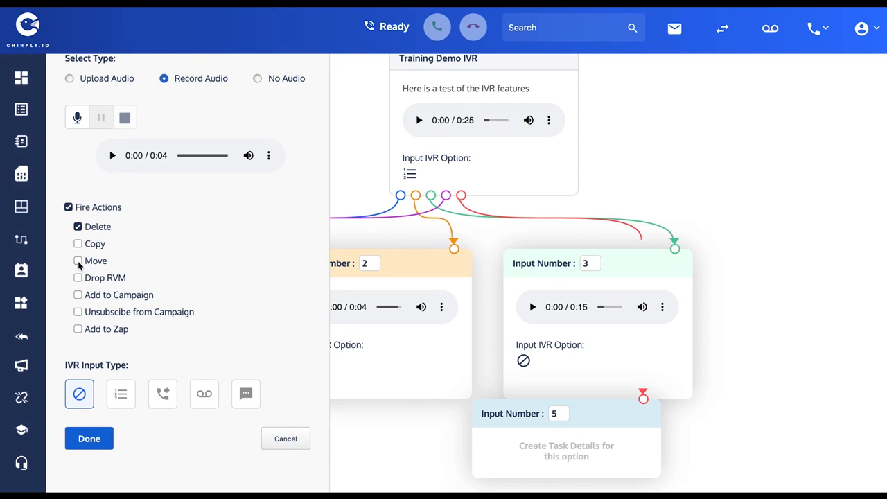
Try the Move fire action in place of Delete for option 5, then restore Delete.
{"action": "left_click", "coordinate": [78, 227]}
{"action": "left_click", "coordinate": [78, 260]}
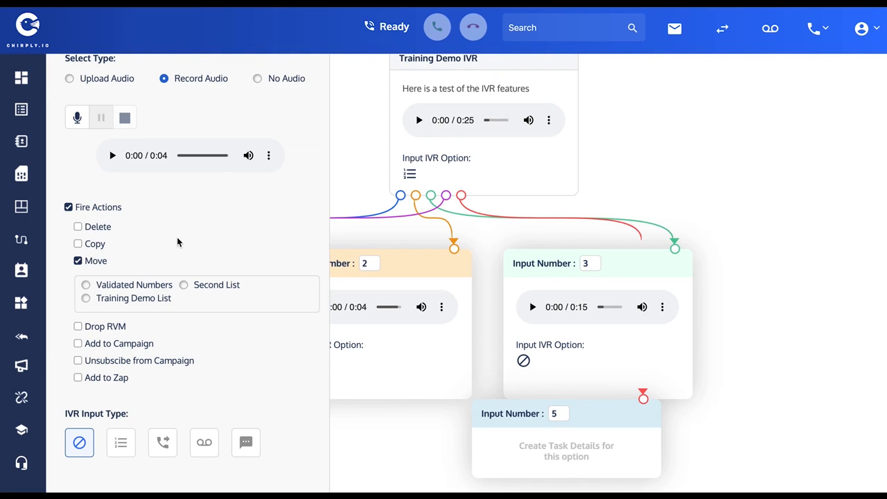
{"action": "left_click", "coordinate": [79, 228]}
{"action": "left_click", "coordinate": [78, 261]}
{"action": "left_click", "coordinate": [78, 227]}
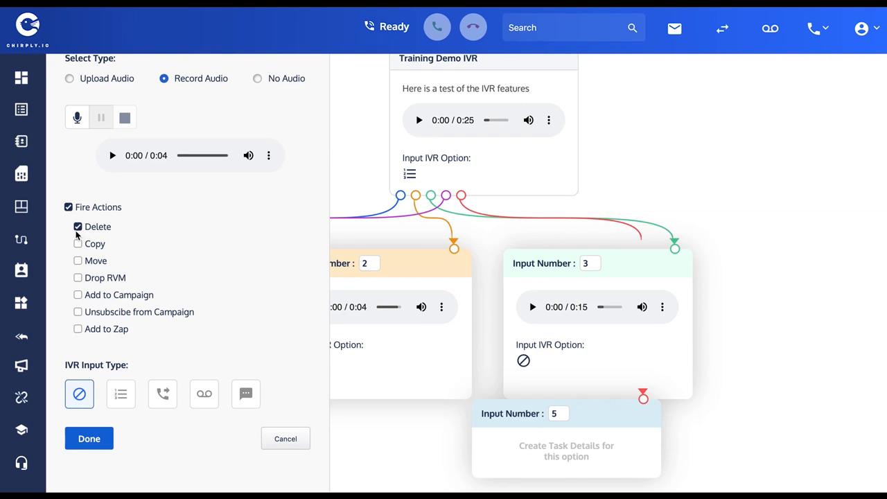
Save the option for input number 5.
{"action": "left_click", "coordinate": [99, 440]}
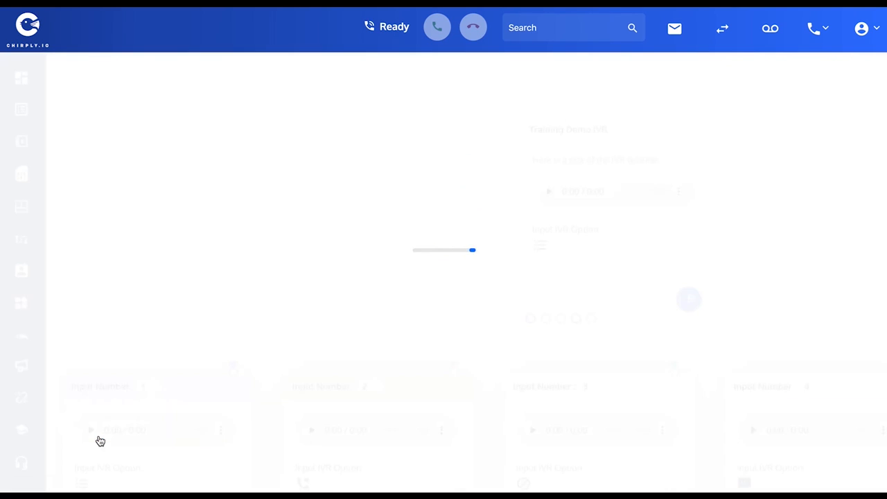
{"action": "scroll", "coordinate": [481, 254], "scroll_direction": "down", "scroll_amount": 2}
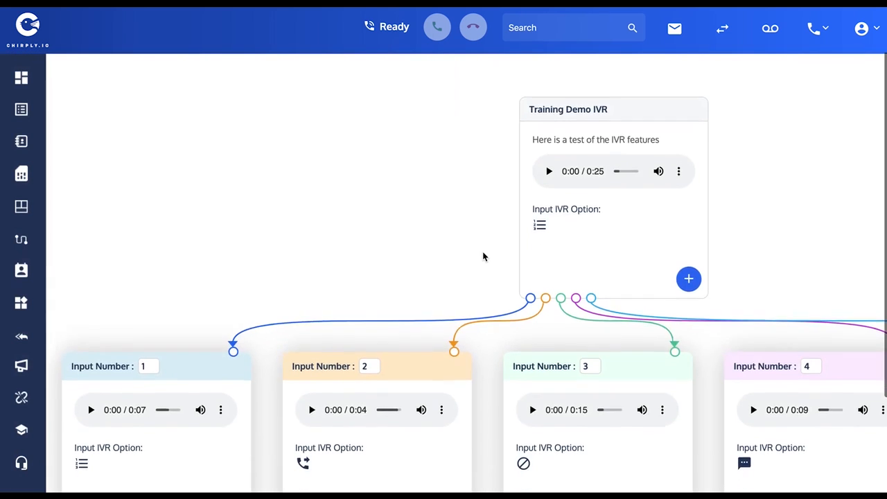
Add sub-option 1 under option 1 with a recorded message of about 3 seconds and no further input, and save it.
{"action": "mouse_move", "coordinate": [174, 263]}
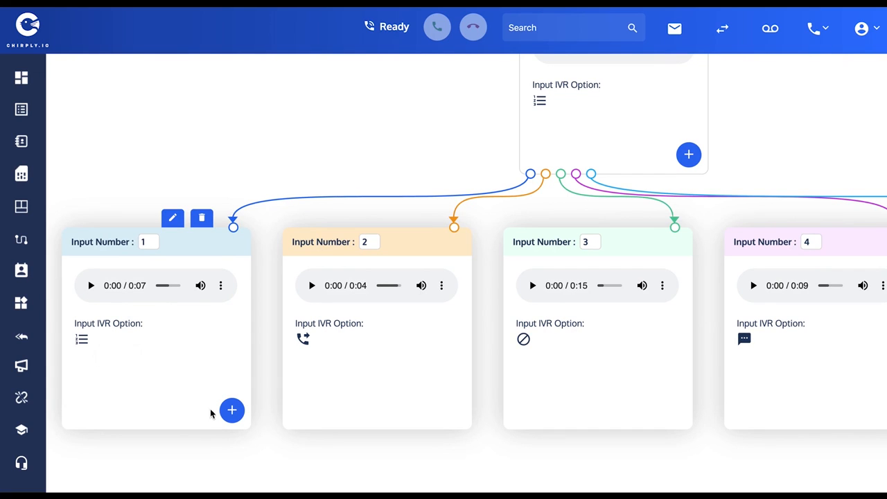
{"action": "left_click", "coordinate": [232, 410]}
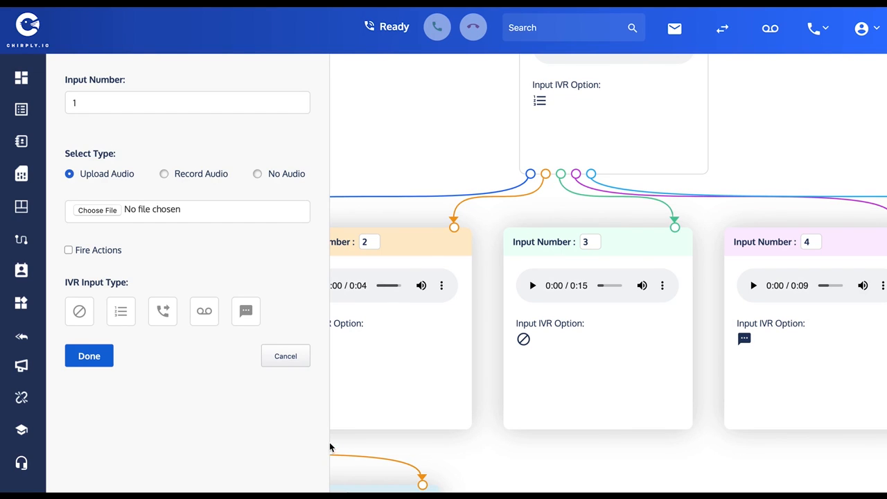
{"action": "left_click", "coordinate": [163, 174]}
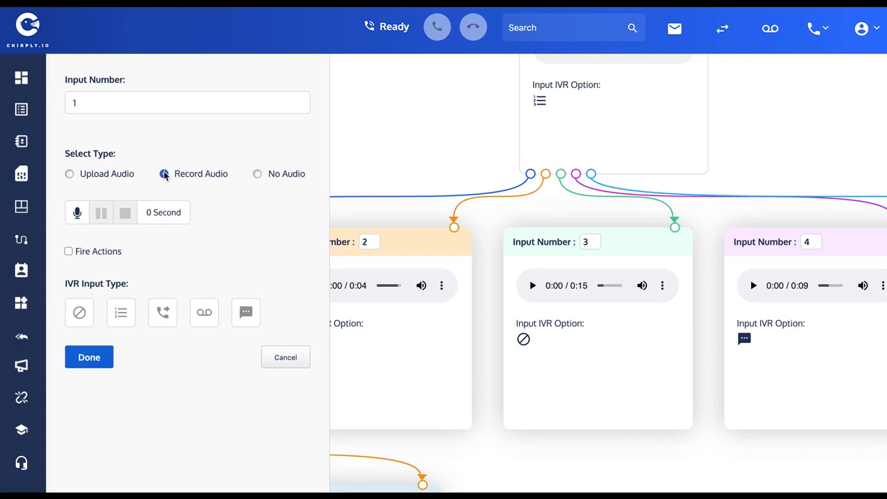
{"action": "left_click", "coordinate": [78, 214]}
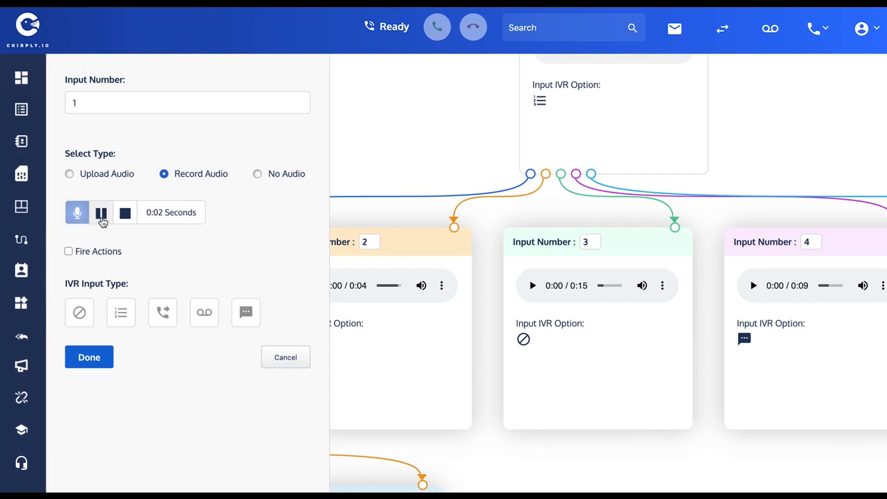
{"action": "left_click", "coordinate": [124, 214]}
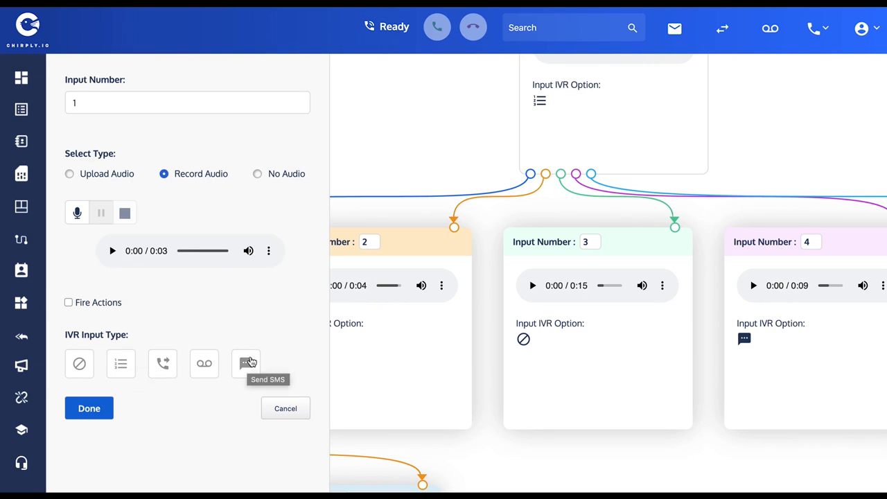
{"action": "left_click", "coordinate": [81, 362]}
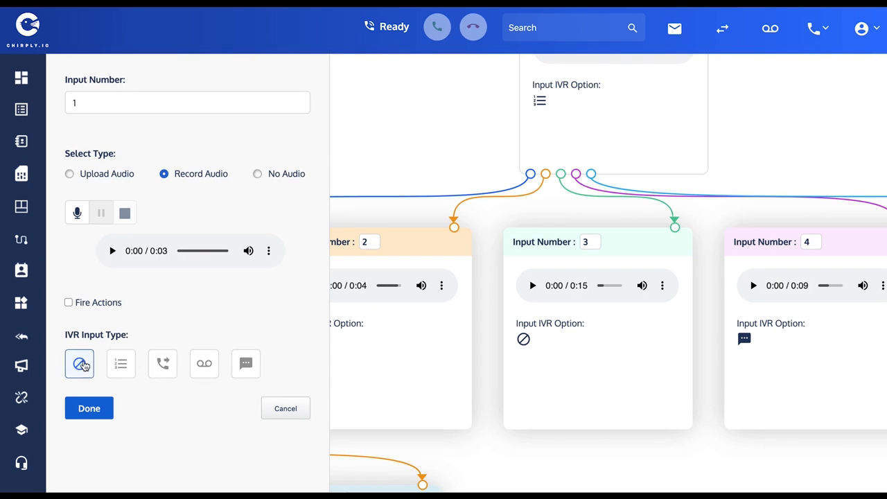
{"action": "left_click", "coordinate": [103, 418]}
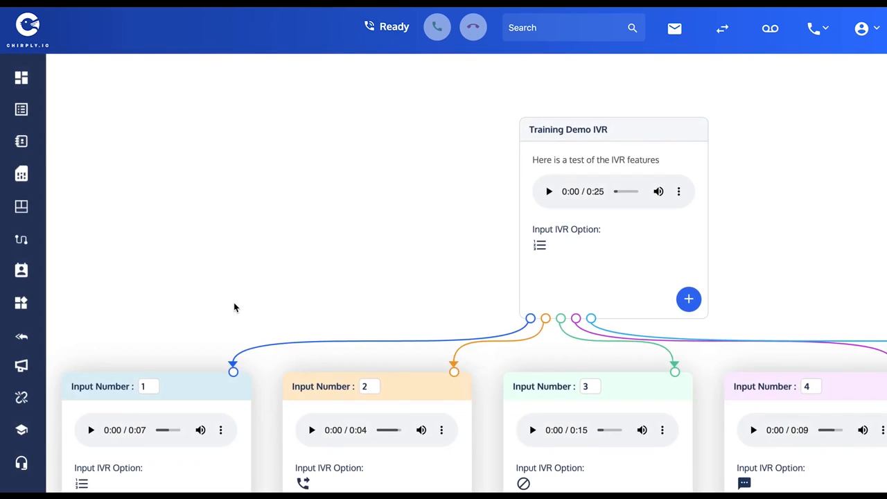
Add sub-option 2 under option 1 with a recorded message of about 2 seconds and no further input, and save it.
{"action": "scroll", "coordinate": [272, 251], "scroll_direction": "down", "scroll_amount": 4}
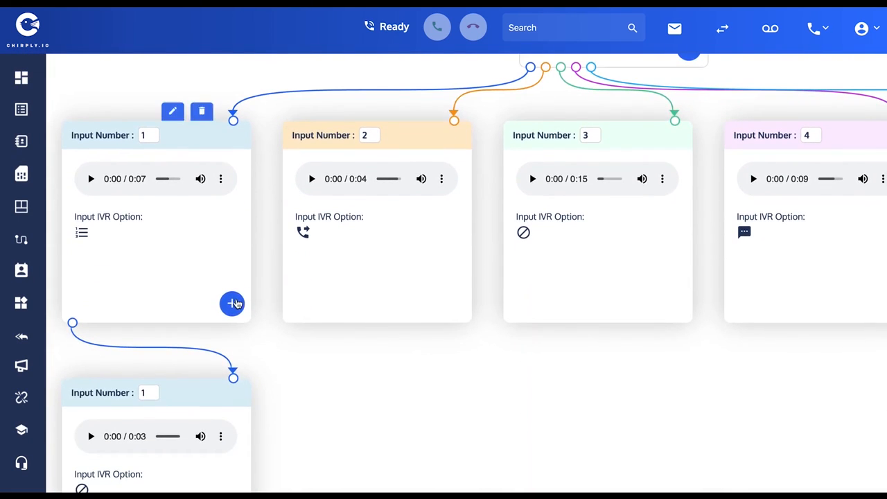
{"action": "left_click", "coordinate": [232, 303]}
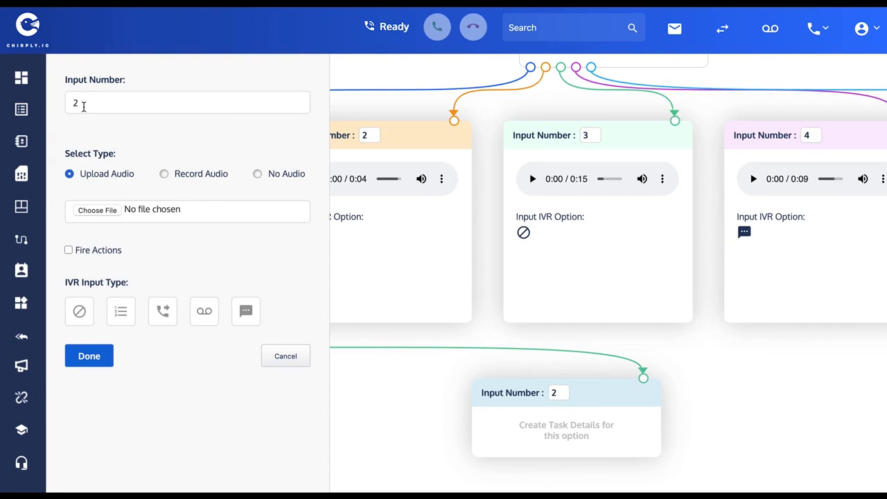
{"action": "left_click", "coordinate": [164, 174]}
{"action": "left_click", "coordinate": [77, 213]}
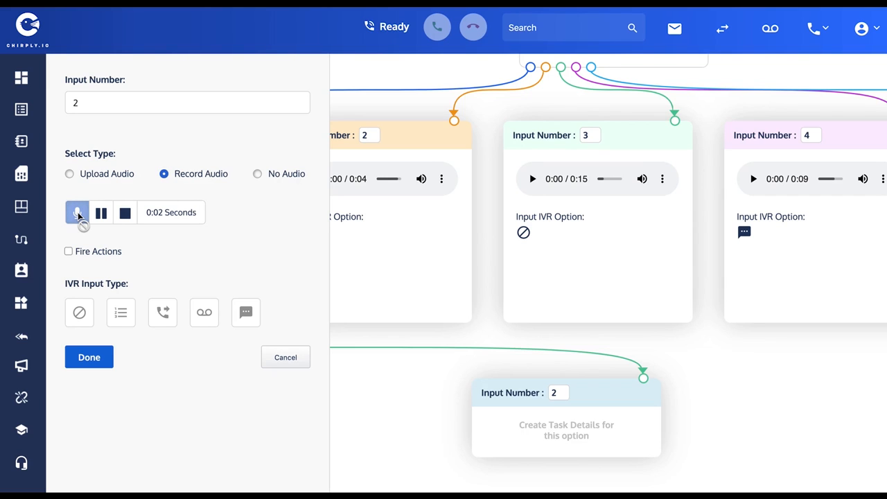
{"action": "left_click", "coordinate": [126, 214]}
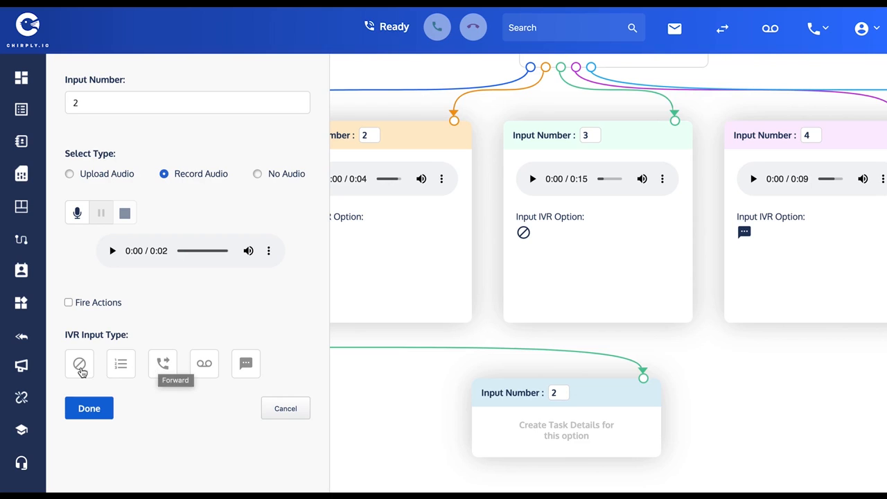
{"action": "left_click", "coordinate": [80, 367]}
{"action": "left_click", "coordinate": [90, 413]}
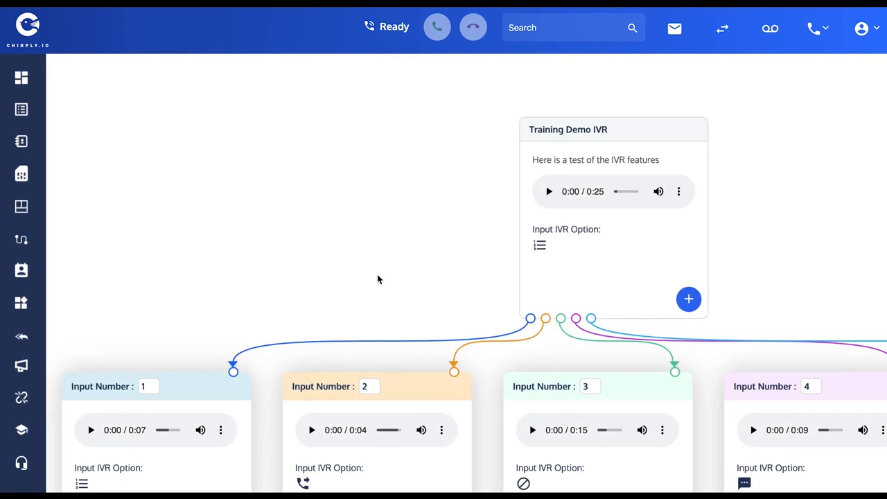
Examine the Training Demo IVR's greeting, option 1 and the two sub-options branching from it.
{"action": "scroll", "coordinate": [378, 279], "scroll_direction": "down", "scroll_amount": 1}
{"action": "mouse_move", "coordinate": [693, 118]}
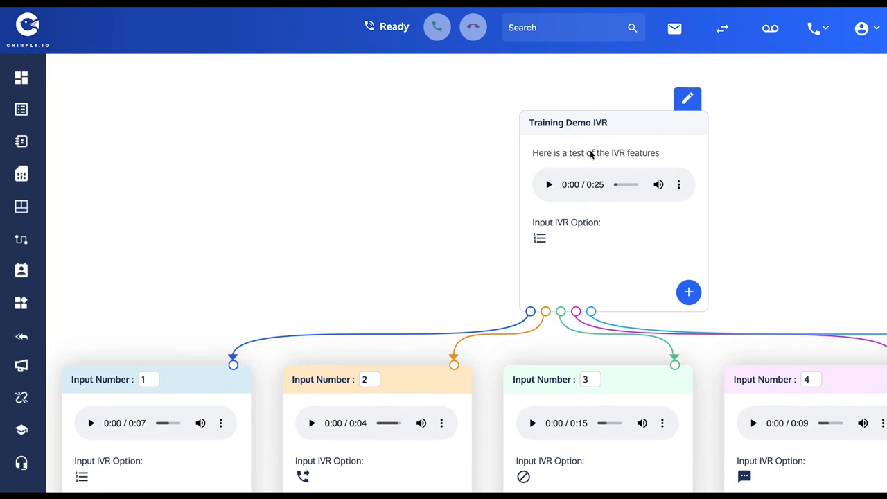
{"action": "scroll", "coordinate": [450, 209], "scroll_direction": "down", "scroll_amount": 2}
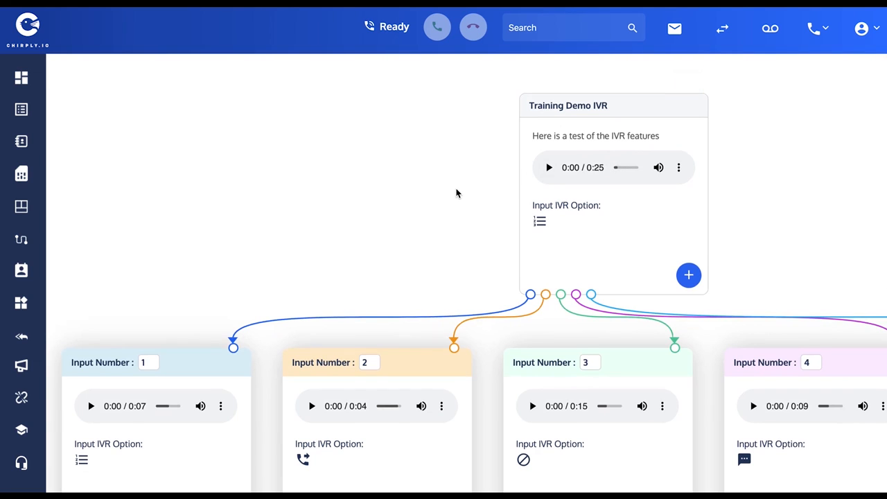
{"action": "scroll", "coordinate": [455, 193], "scroll_direction": "down", "scroll_amount": 5}
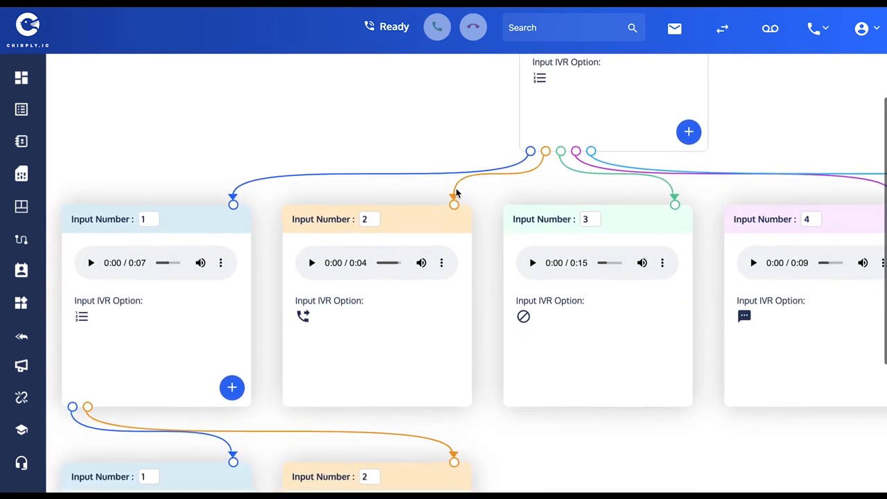
{"action": "scroll", "coordinate": [455, 194], "scroll_direction": "down", "scroll_amount": 3}
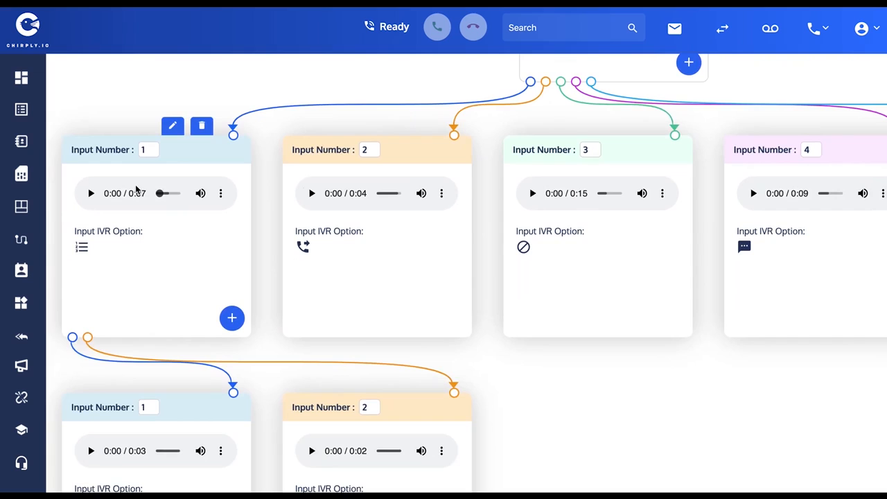
{"action": "scroll", "coordinate": [136, 192], "scroll_direction": "down", "scroll_amount": 3}
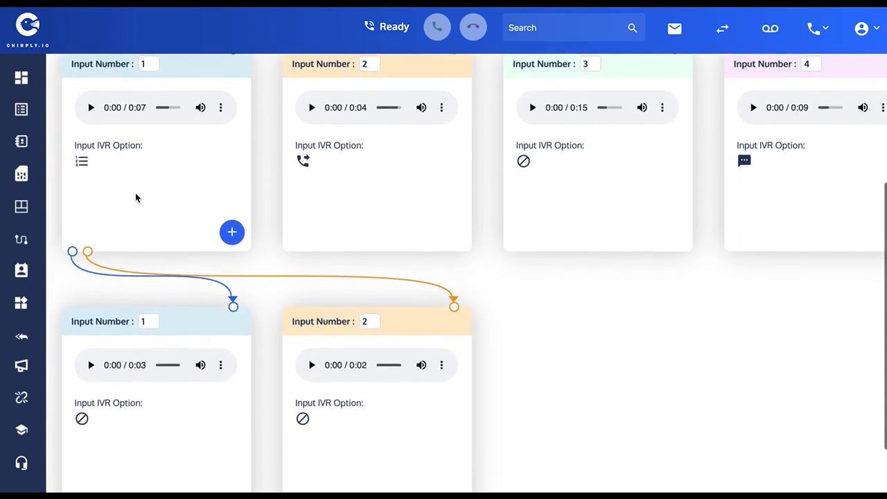
{"action": "scroll", "coordinate": [136, 198], "scroll_direction": "down", "scroll_amount": 1}
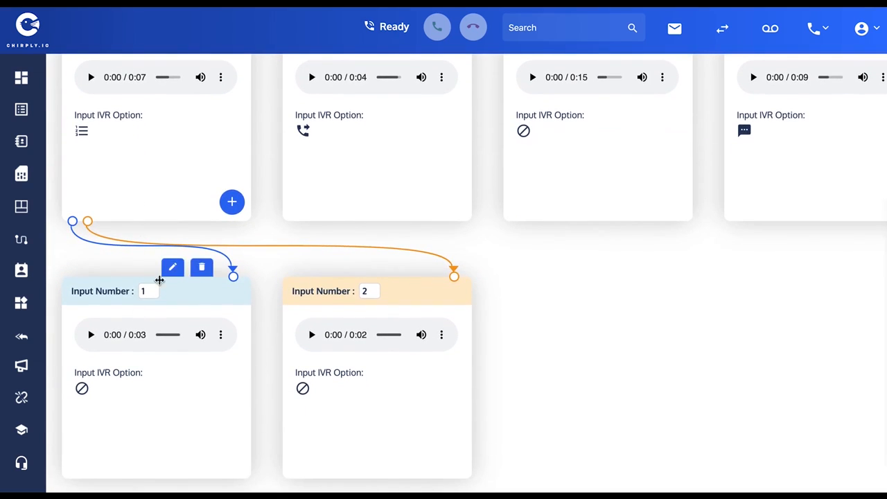
{"action": "scroll", "coordinate": [227, 199], "scroll_direction": "up", "scroll_amount": 4}
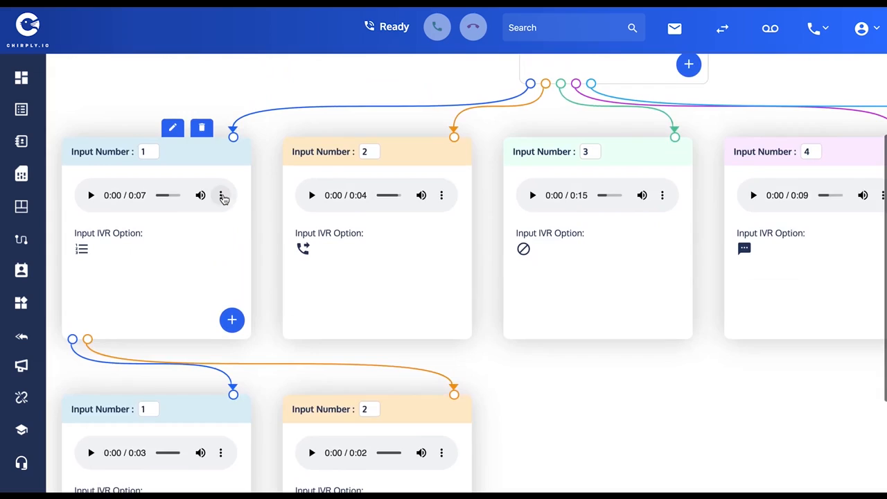
{"action": "scroll", "coordinate": [223, 199], "scroll_direction": "up", "scroll_amount": 2}
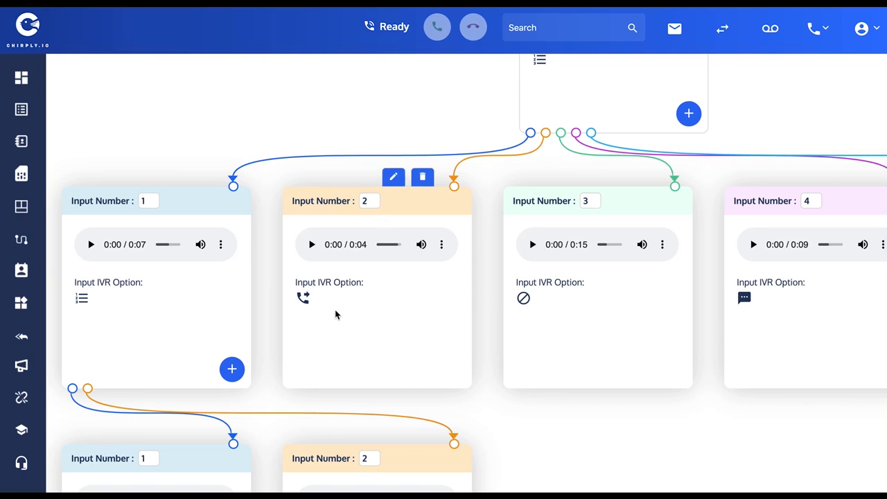
Examine the input types and actions of options 2 to 5 in the IVR flow.
{"action": "scroll", "coordinate": [439, 291], "scroll_direction": "right", "scroll_amount": 3}
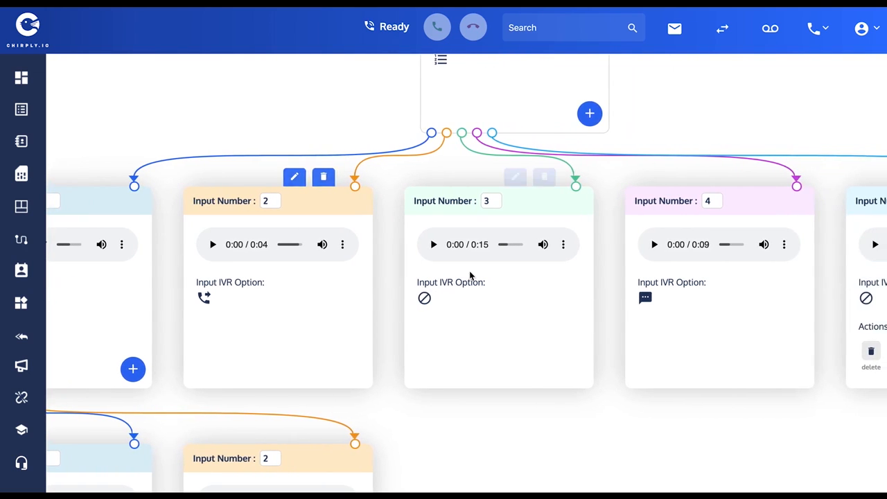
{"action": "scroll", "coordinate": [468, 273], "scroll_direction": "up", "scroll_amount": 1}
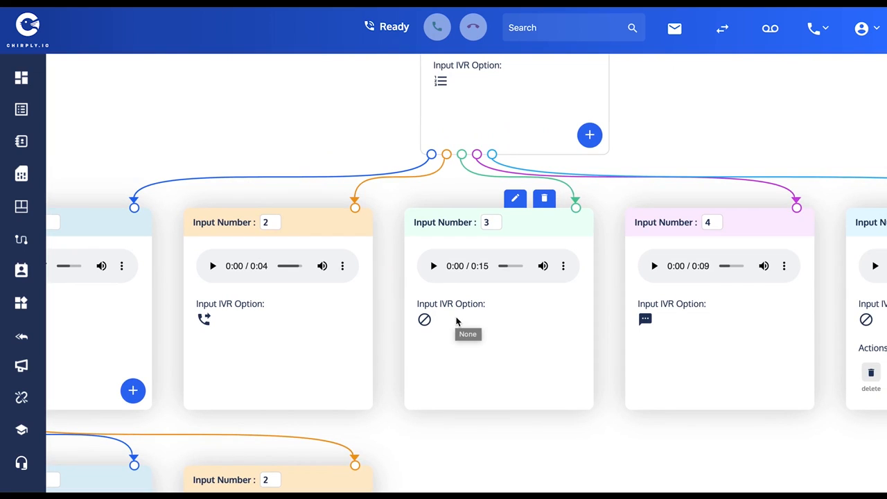
{"action": "scroll", "coordinate": [526, 313], "scroll_direction": "right", "scroll_amount": 3}
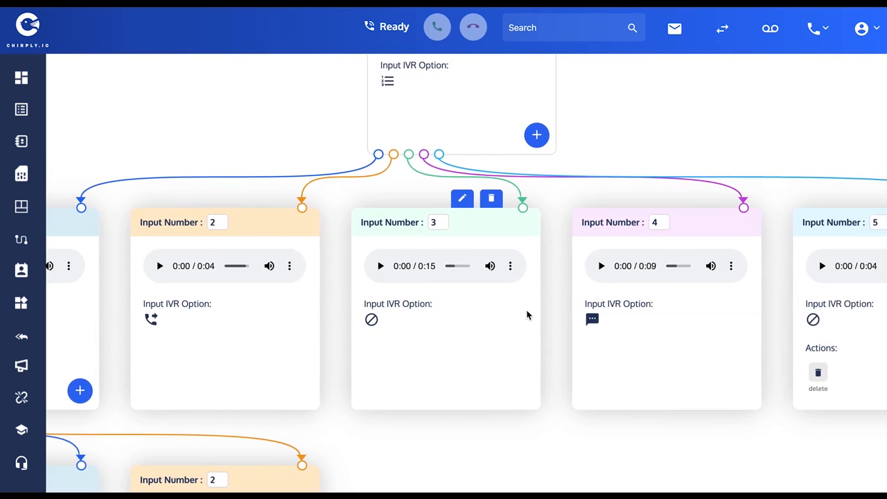
{"action": "scroll", "coordinate": [526, 315], "scroll_direction": "right", "scroll_amount": 2}
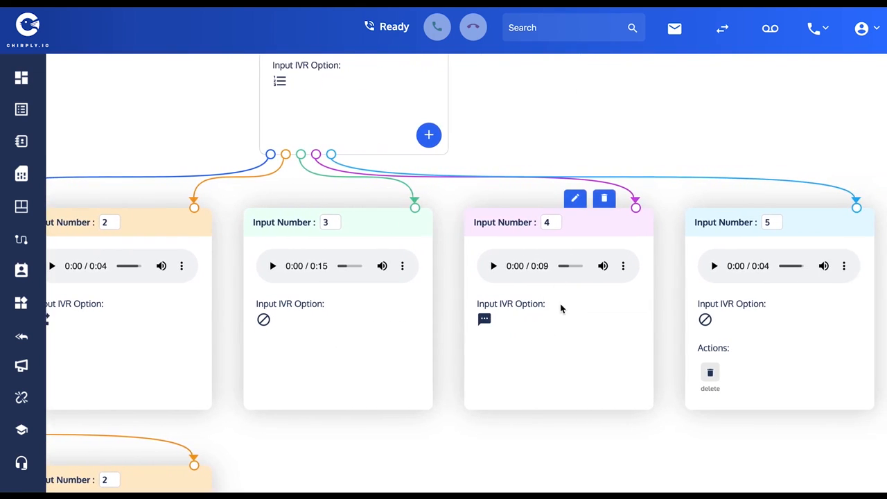
{"action": "scroll", "coordinate": [561, 308], "scroll_direction": "up", "scroll_amount": 1}
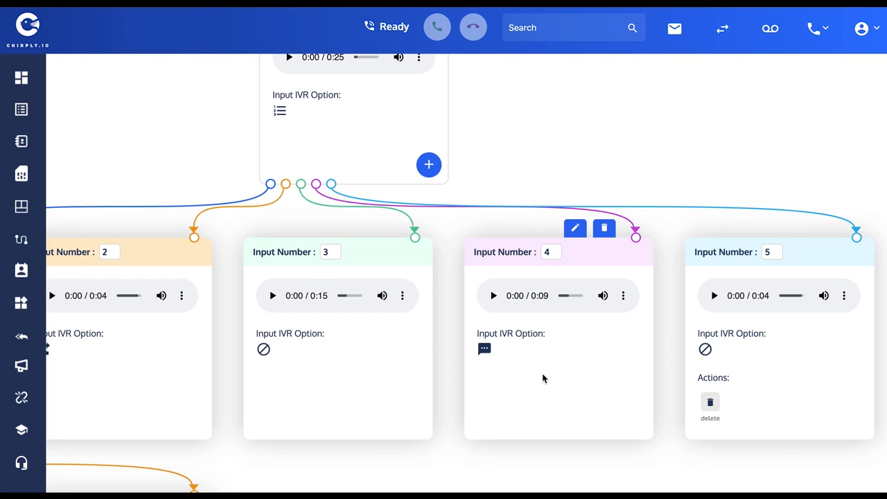
{"action": "mouse_move", "coordinate": [805, 372]}
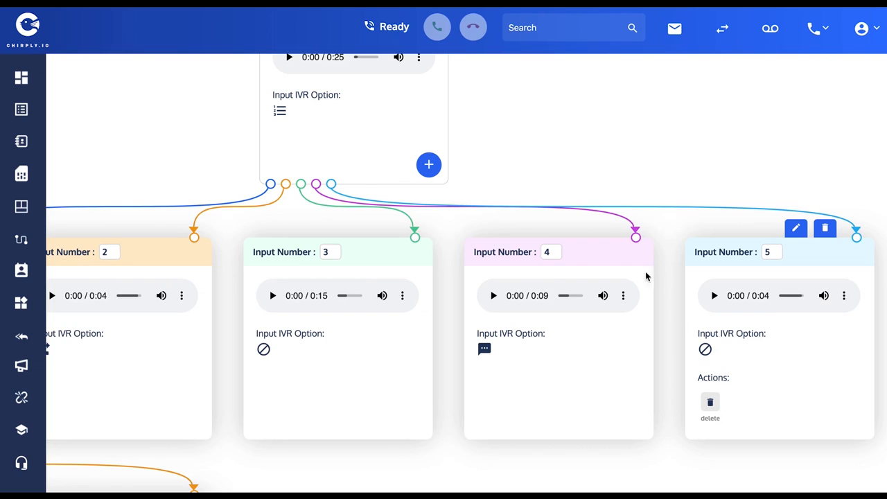
{"action": "scroll", "coordinate": [576, 241], "scroll_direction": "up", "scroll_amount": 2}
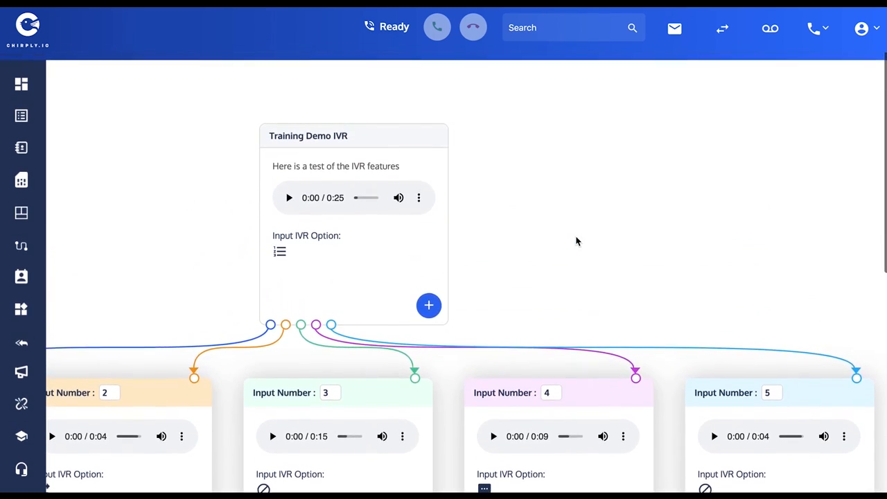
{"action": "scroll", "coordinate": [575, 242], "scroll_direction": "down", "scroll_amount": 1}
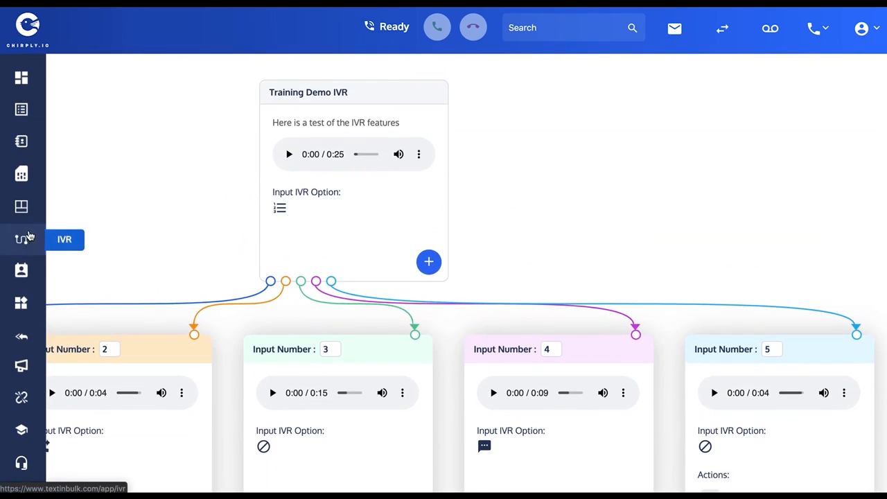
Go to the IVR list, open the Training Demo IVR's structure for editing and review its menu tree.
{"action": "left_click", "coordinate": [21, 242]}
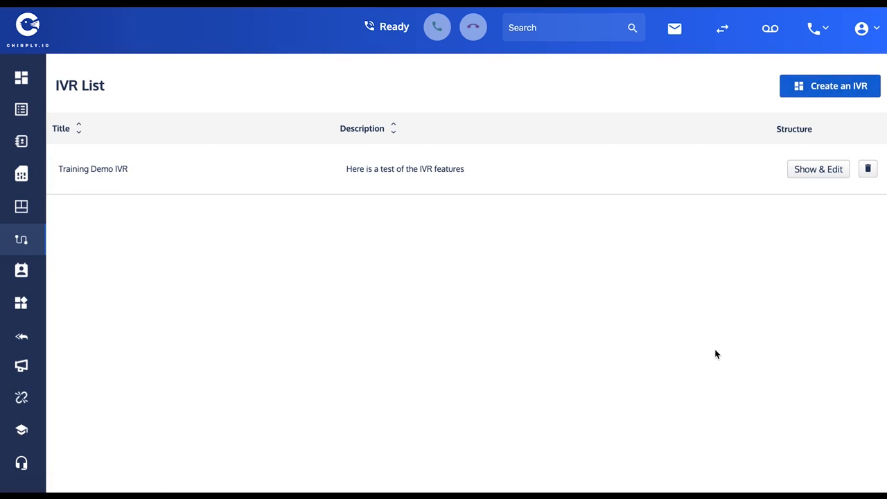
{"action": "left_click", "coordinate": [815, 169]}
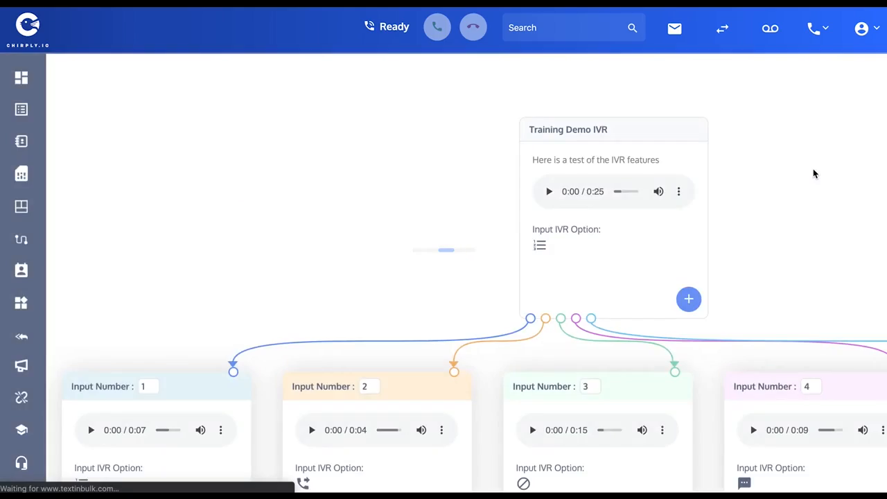
{"action": "scroll", "coordinate": [443, 242], "scroll_direction": "down", "scroll_amount": 3}
{"action": "scroll", "coordinate": [436, 243], "scroll_direction": "down", "scroll_amount": 1}
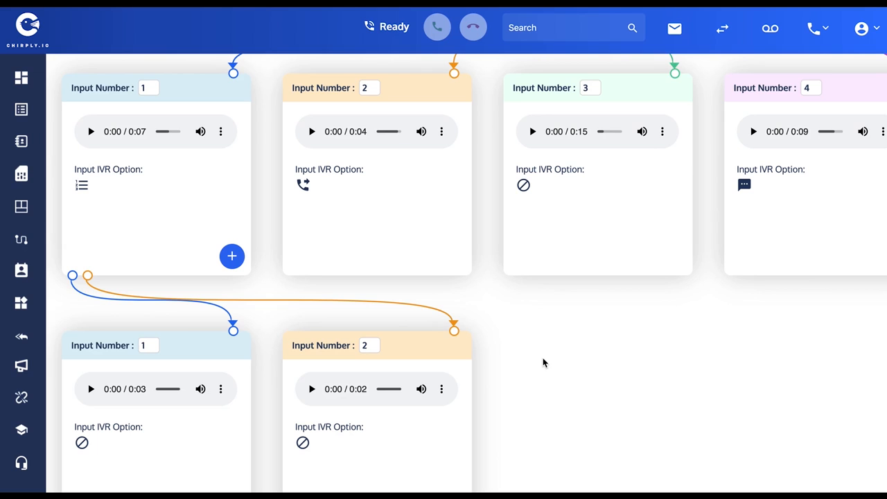
{"action": "scroll", "coordinate": [544, 362], "scroll_direction": "up", "scroll_amount": 1}
{"action": "scroll", "coordinate": [543, 362], "scroll_direction": "up", "scroll_amount": 2}
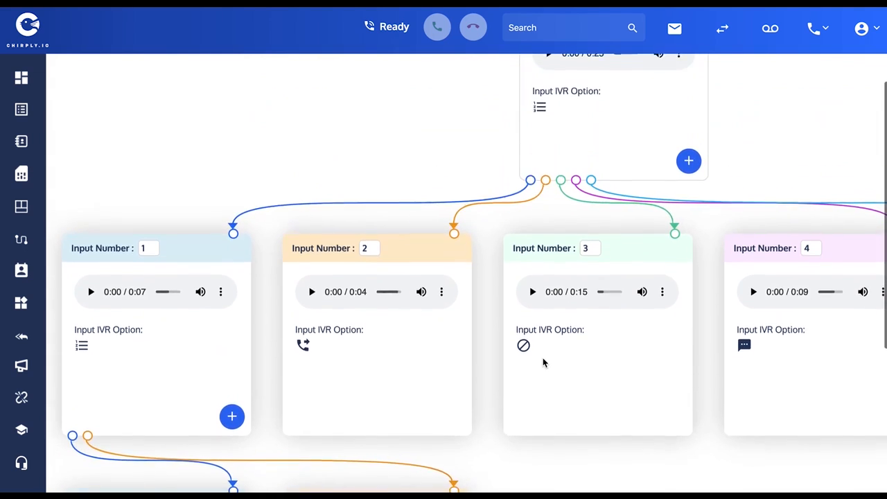
{"action": "scroll", "coordinate": [368, 207], "scroll_direction": "up", "scroll_amount": 1}
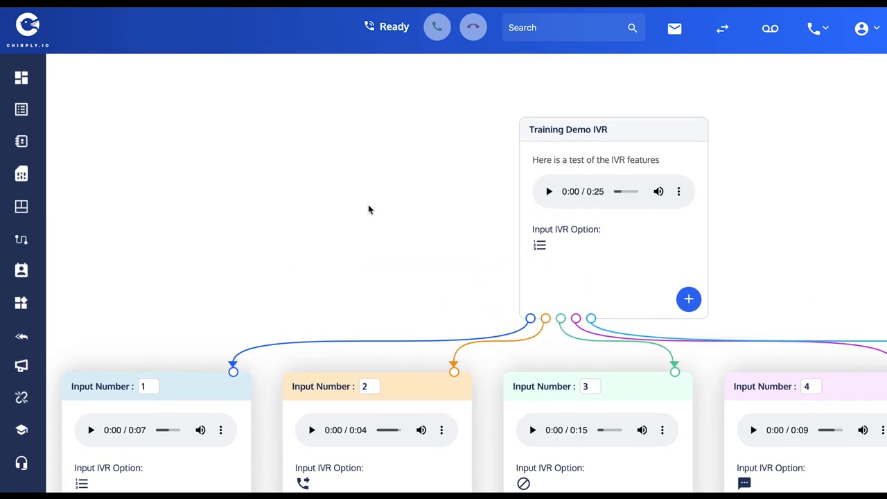
Open the Training Demo List, select all its leads and start a Call to them.
{"action": "mouse_move", "coordinate": [24, 114]}
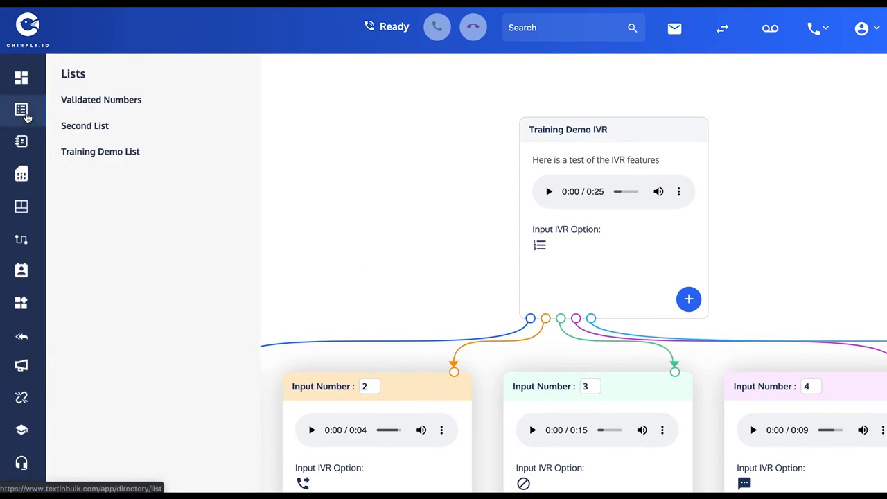
{"action": "left_click", "coordinate": [97, 157]}
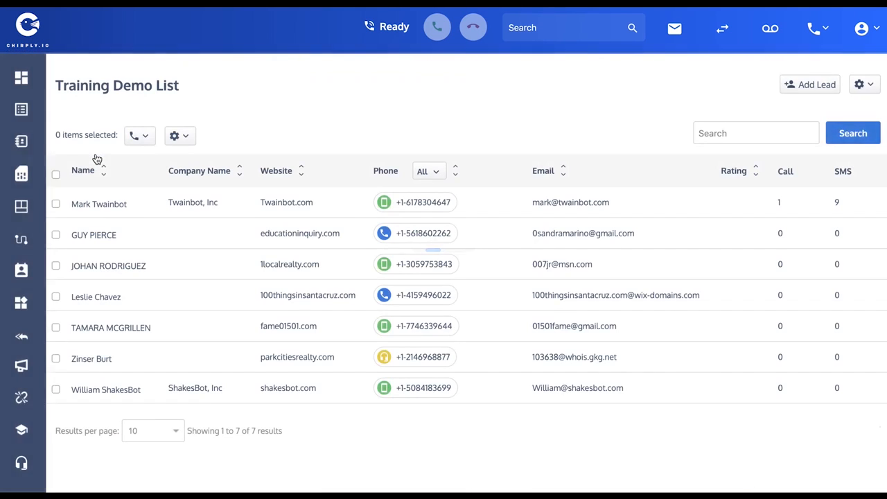
{"action": "left_click", "coordinate": [55, 175]}
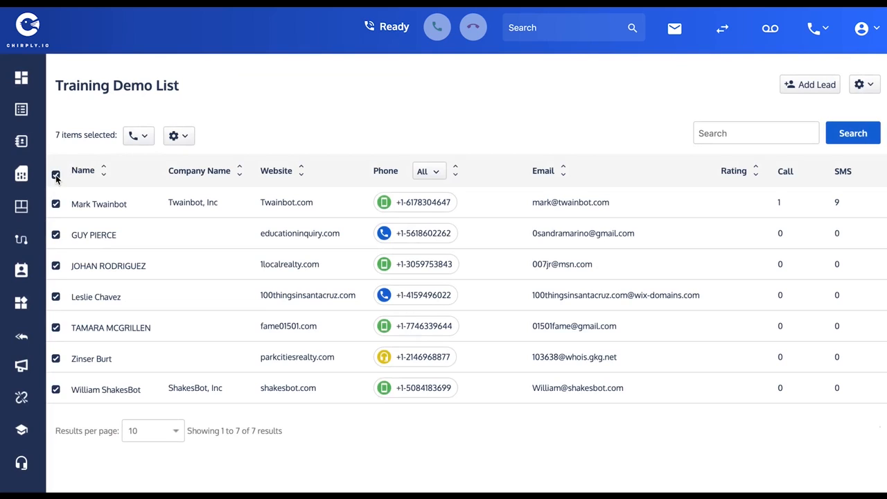
{"action": "left_click", "coordinate": [142, 137]}
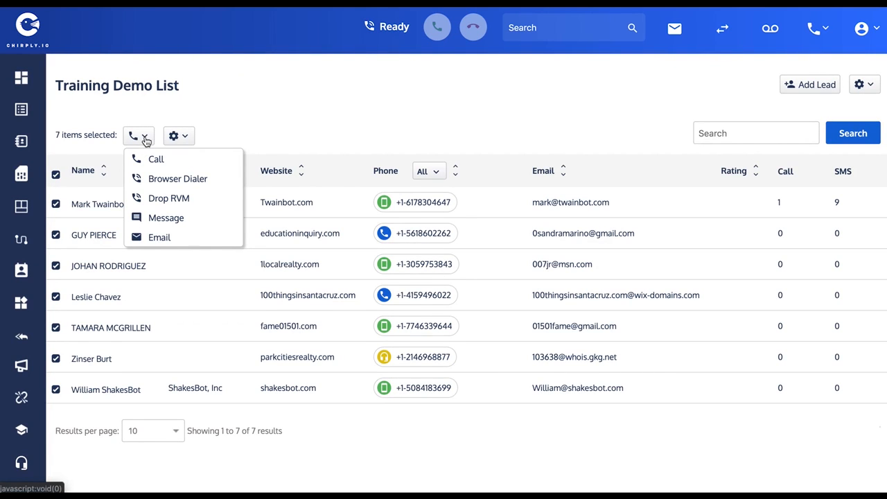
{"action": "left_click", "coordinate": [156, 160]}
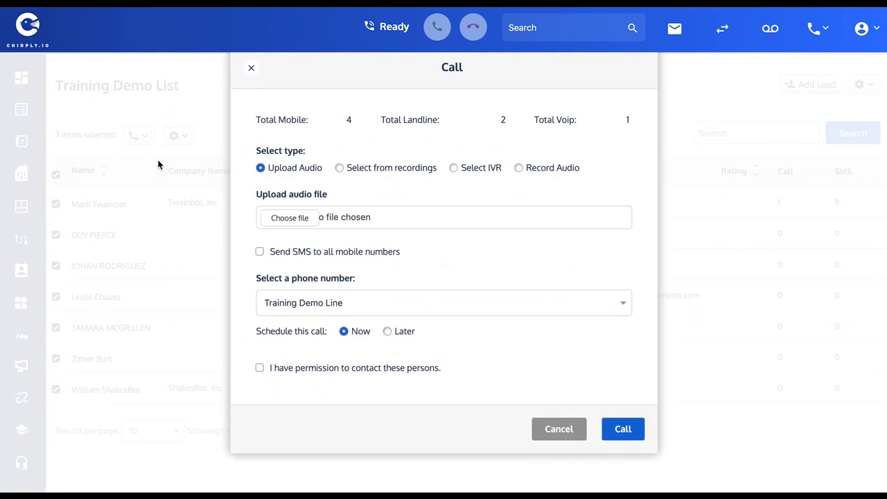
Set up the call to play the Training Demo IVR from the Training Demo Line number.
{"action": "left_click", "coordinate": [454, 168]}
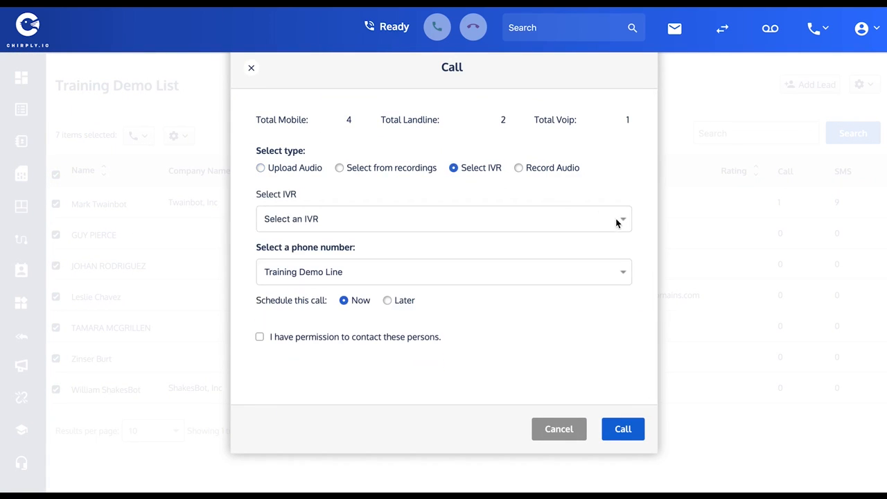
{"action": "left_click", "coordinate": [623, 220]}
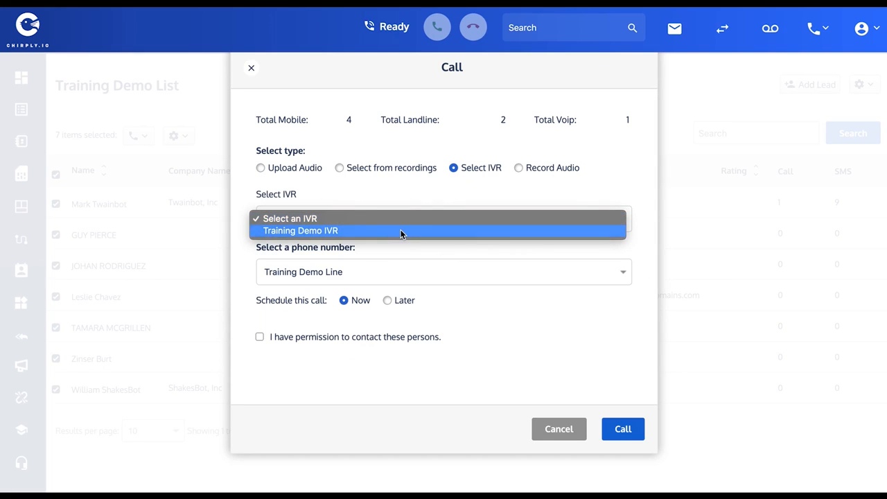
{"action": "left_click", "coordinate": [285, 230]}
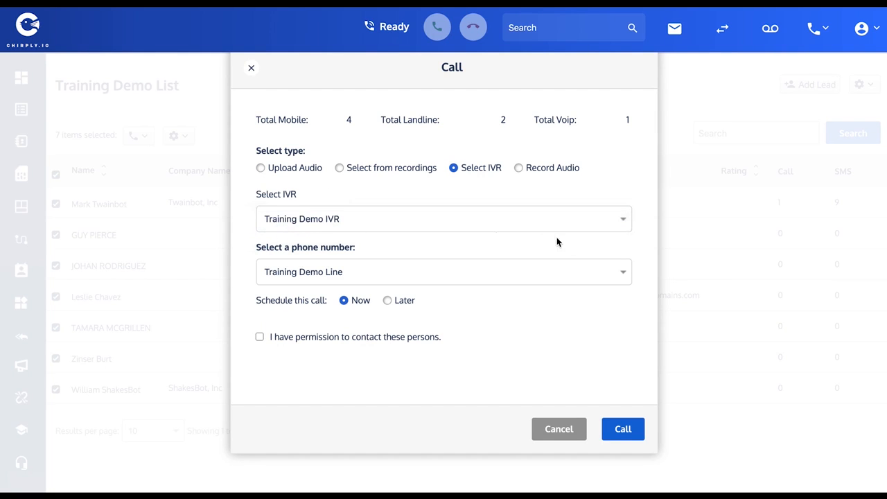
{"action": "left_click", "coordinate": [622, 275]}
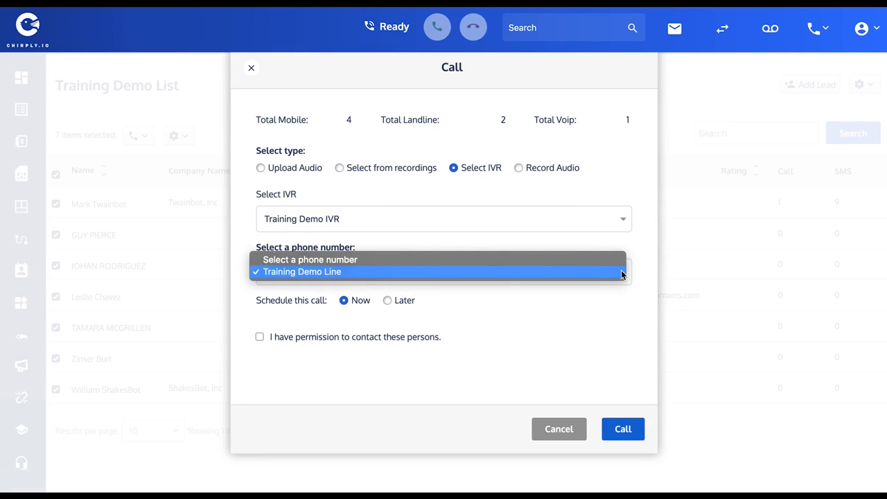
{"action": "left_click", "coordinate": [313, 272]}
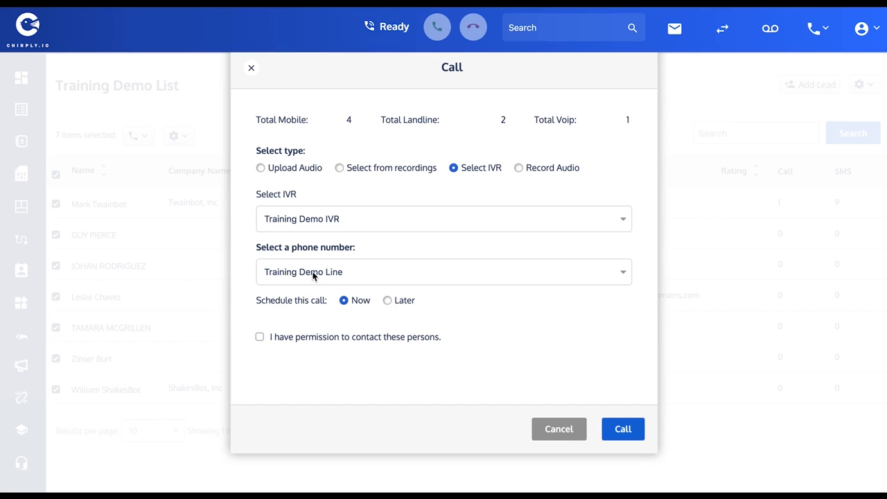
Check the Later scheduling options, set the call back to Now with contact permission confirmed, and close the call setup without placing it.
{"action": "left_click", "coordinate": [386, 301]}
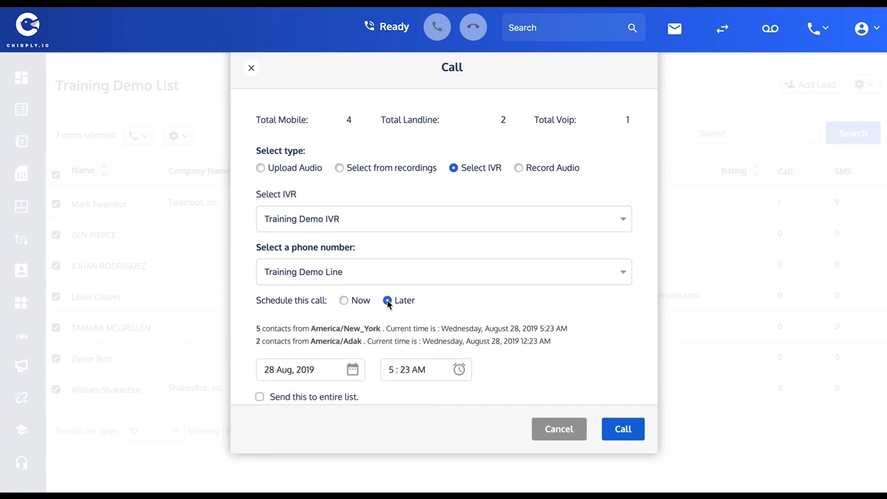
{"action": "left_click", "coordinate": [344, 301]}
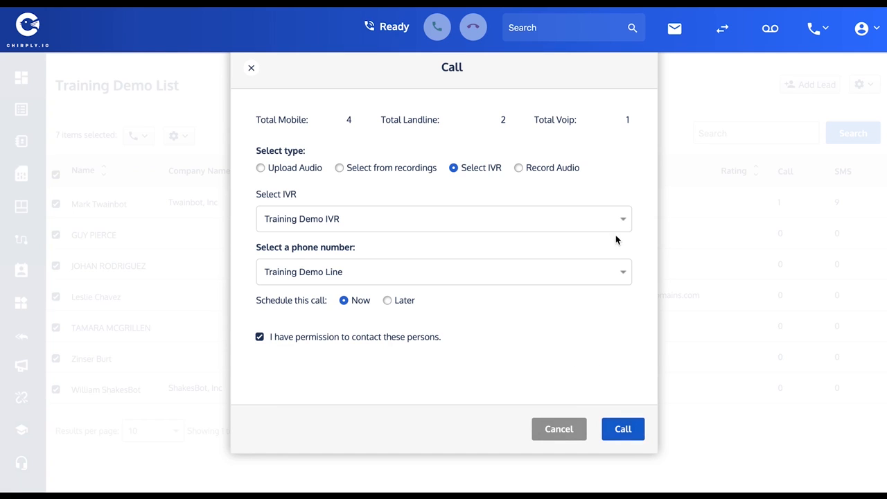
{"action": "left_click", "coordinate": [251, 67]}
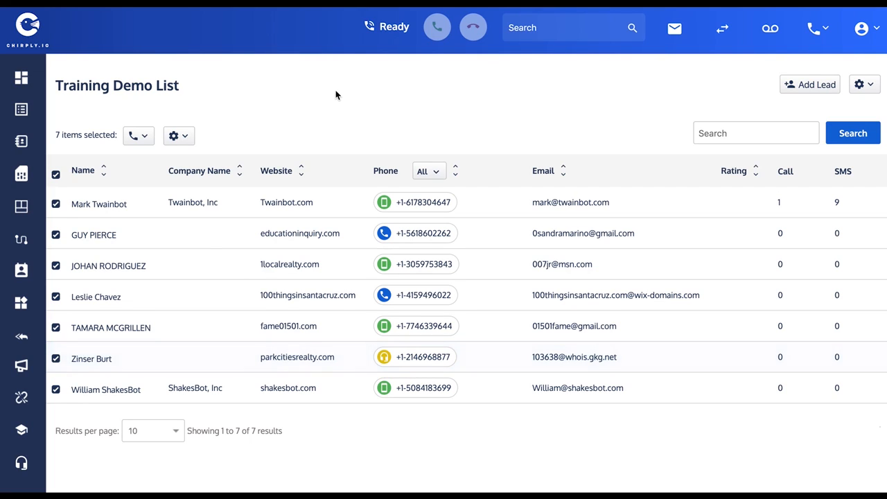
Deselect all leads in the Training Demo List and view the inbox conversation of the Twainbot, Inc lead.
{"action": "left_click", "coordinate": [56, 174]}
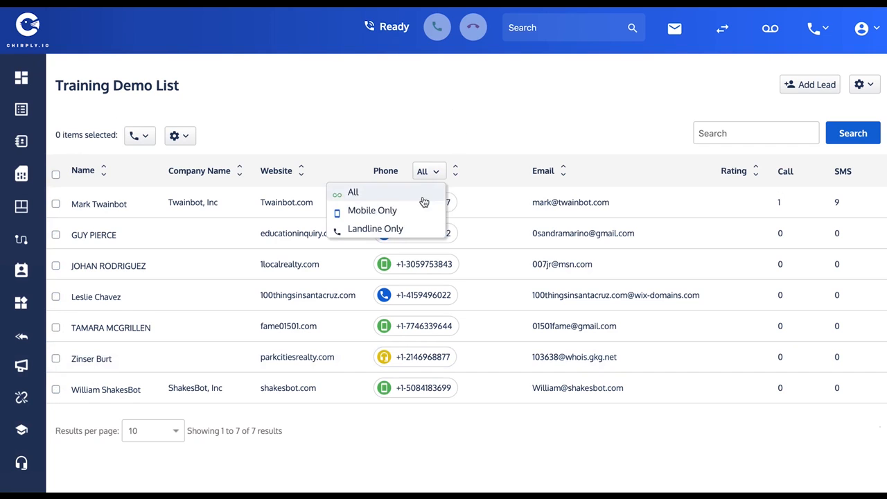
{"action": "left_click", "coordinate": [440, 205]}
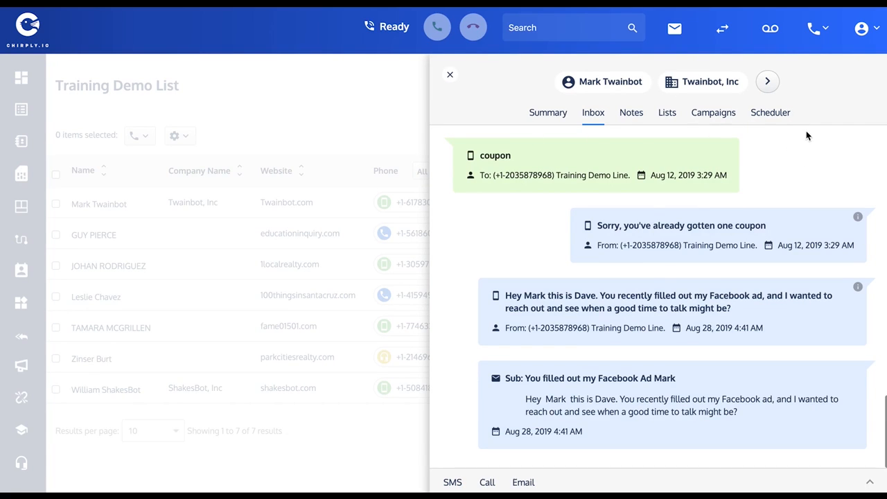
{"action": "left_click", "coordinate": [450, 74]}
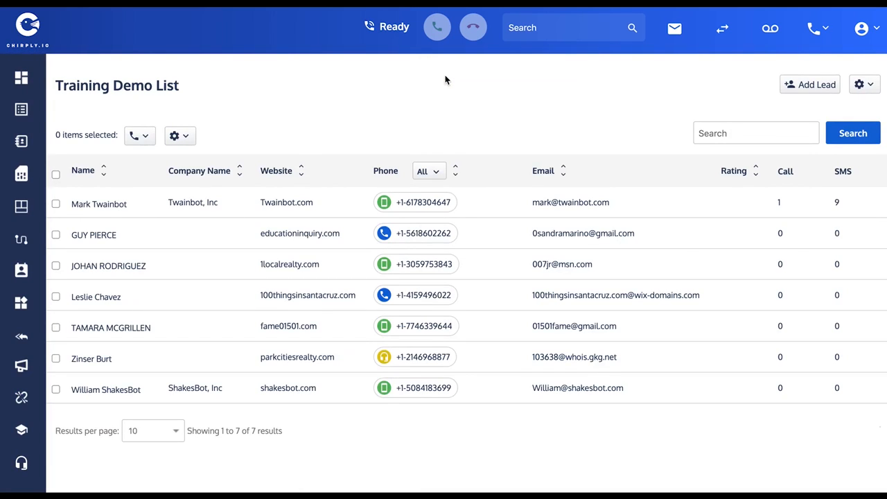
Return to the list of IVRs.
{"action": "left_click", "coordinate": [21, 239]}
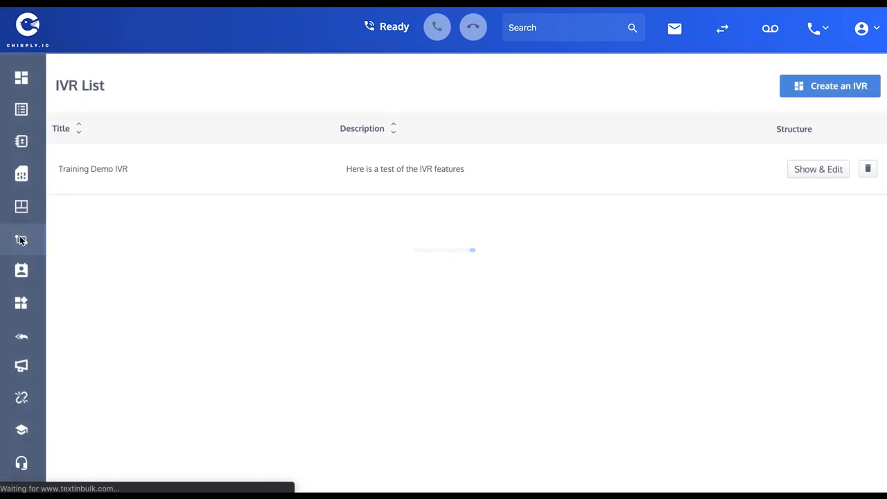